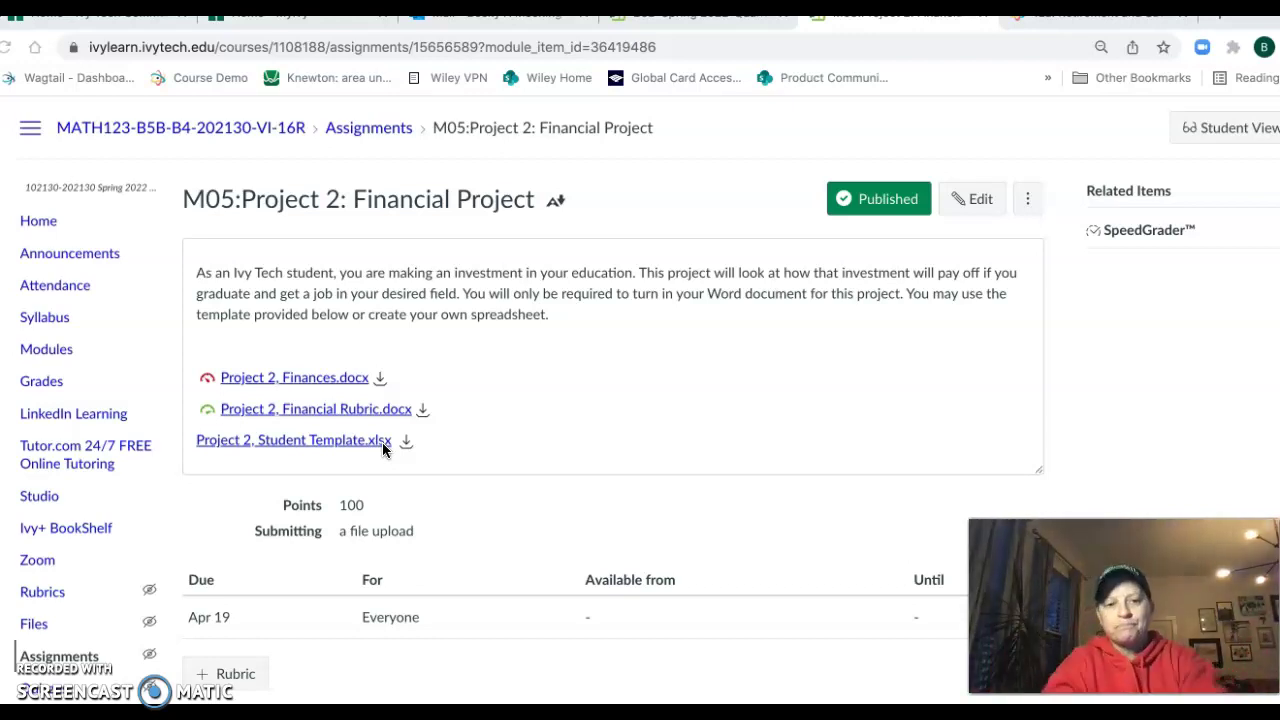
Step: Open the Project 2, Student Template workbook in Excel and move its window fully into view
left_click(462, 528)
left_click(198, 440)
left_click(472, 456)
triple_click(423, 435)
left_click(571, 420)
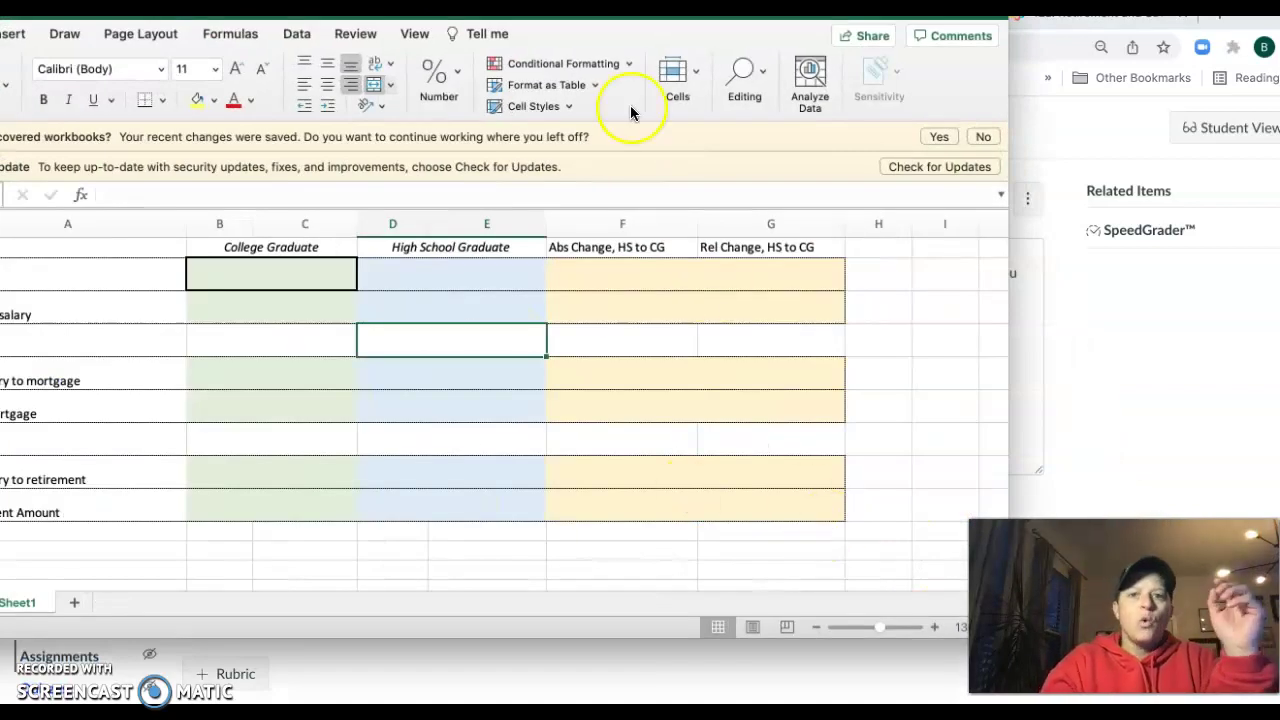
left_click_drag(676, 5, 816, 34)
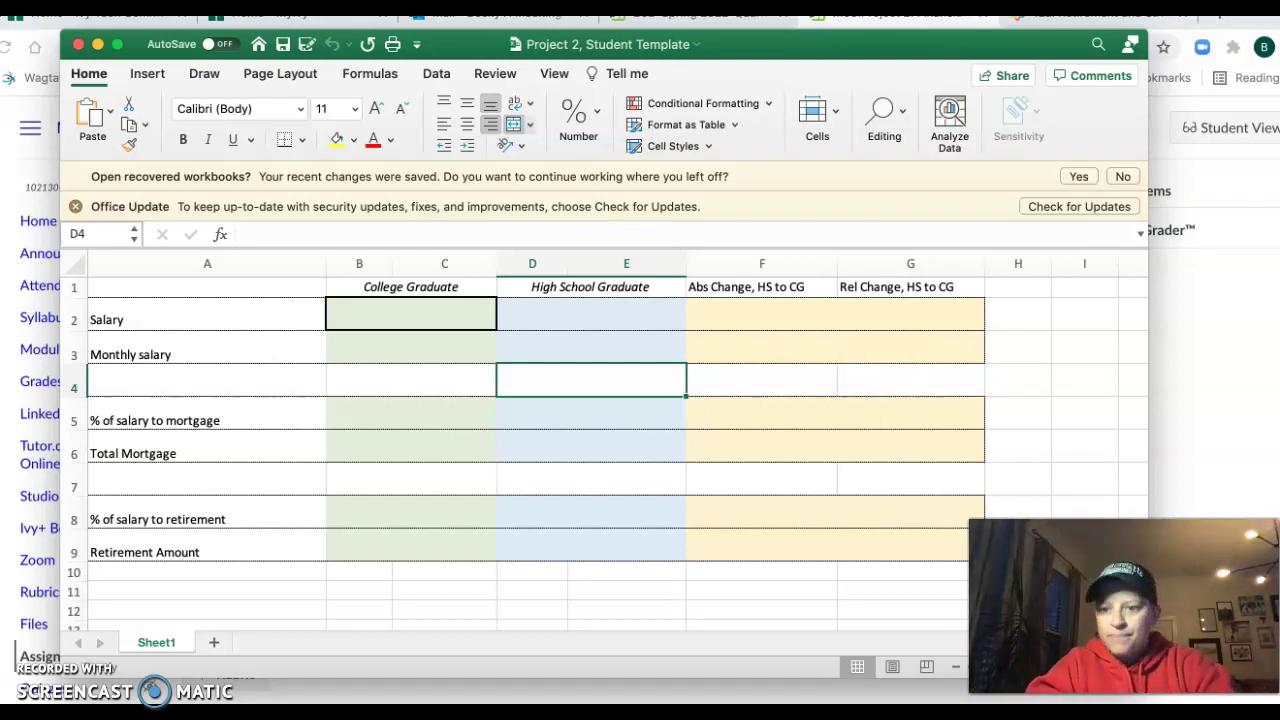
Step: Switch to the Word project document and highlight the $23,000 high school income assumption and the comparison statement requirement
key("super+Tab")
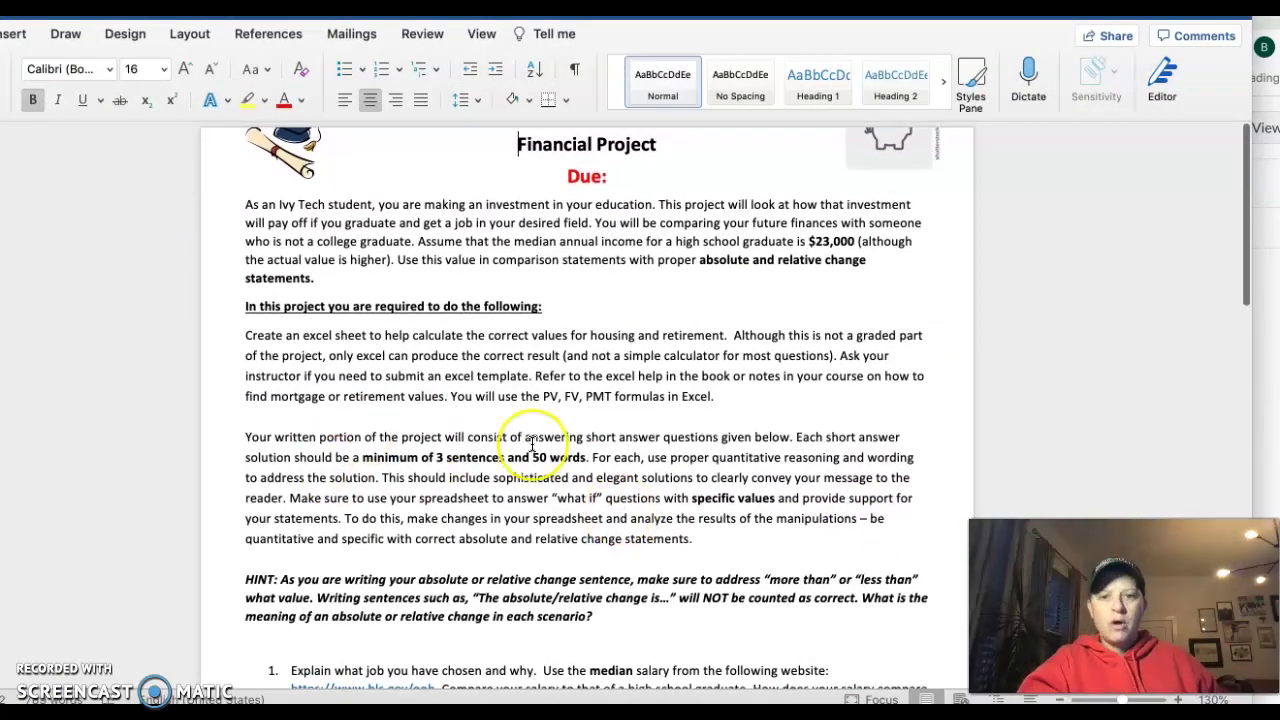
scroll(285, 290, "down", 1)
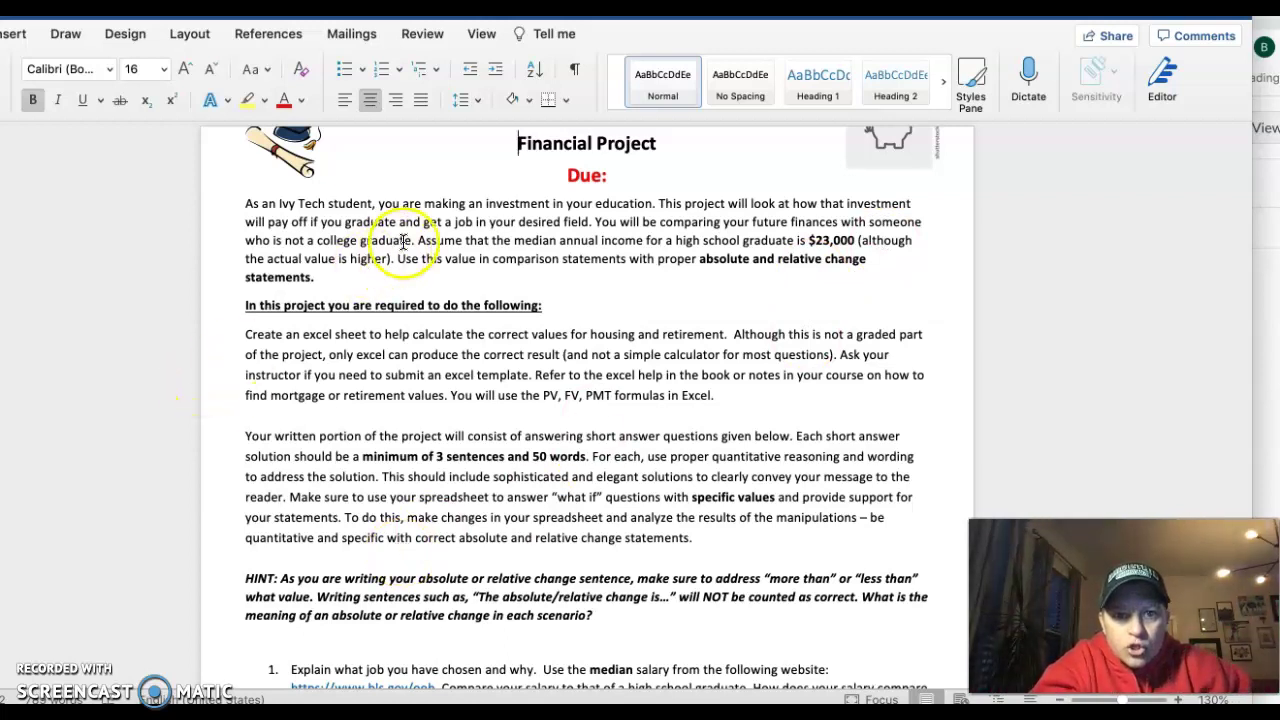
left_click_drag(413, 240, 860, 240)
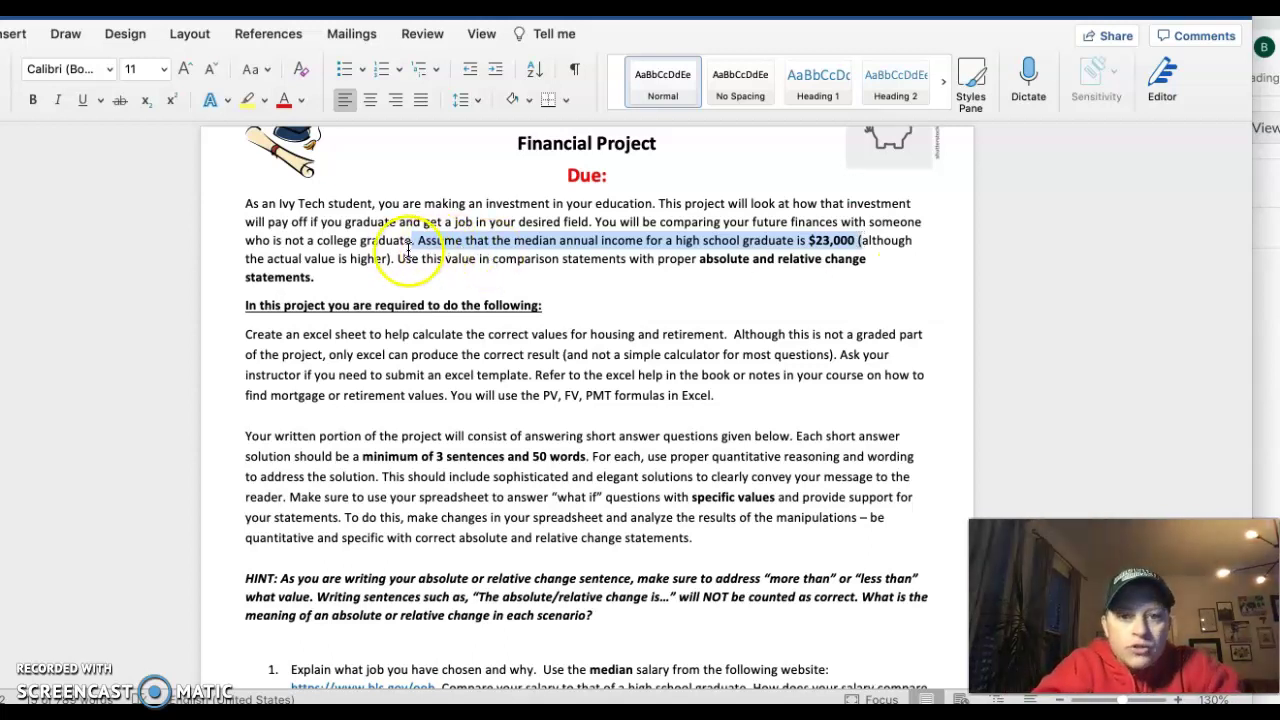
left_click_drag(397, 258, 400, 284)
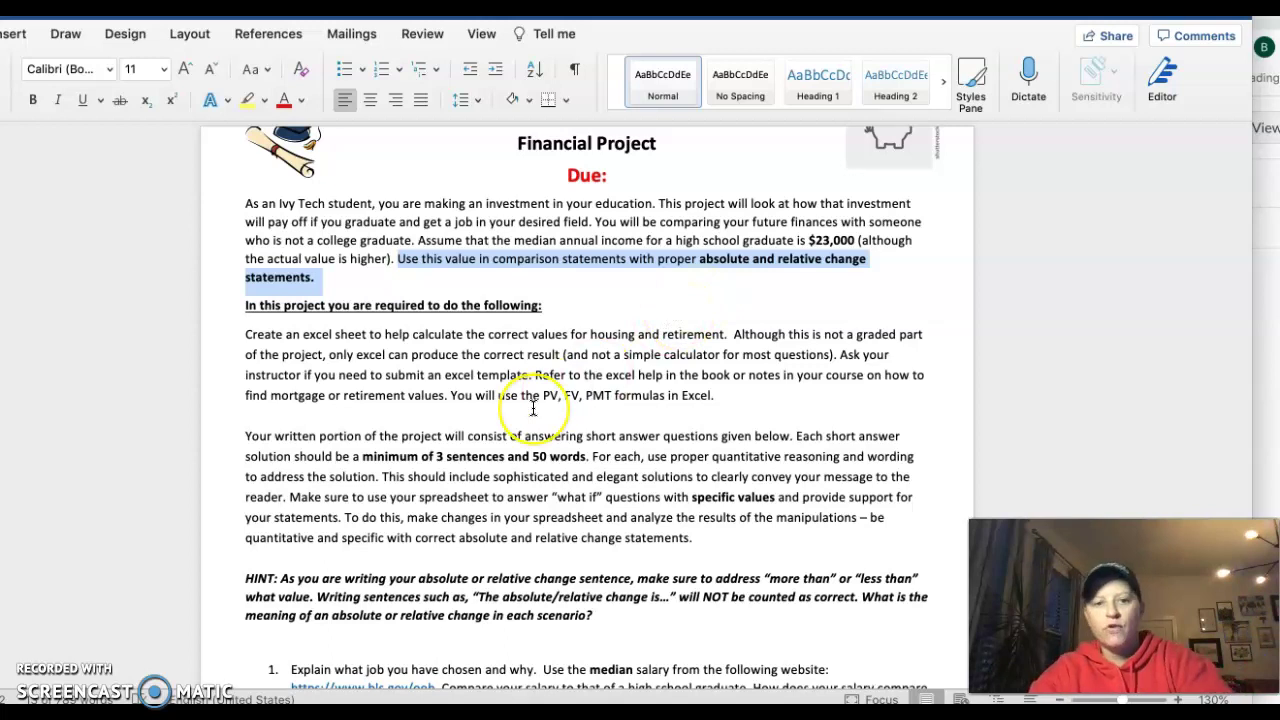
Step: Skim the project questions on mortgage, retirement and salary increase through to the end of the document
scroll(533, 405, "down", 3)
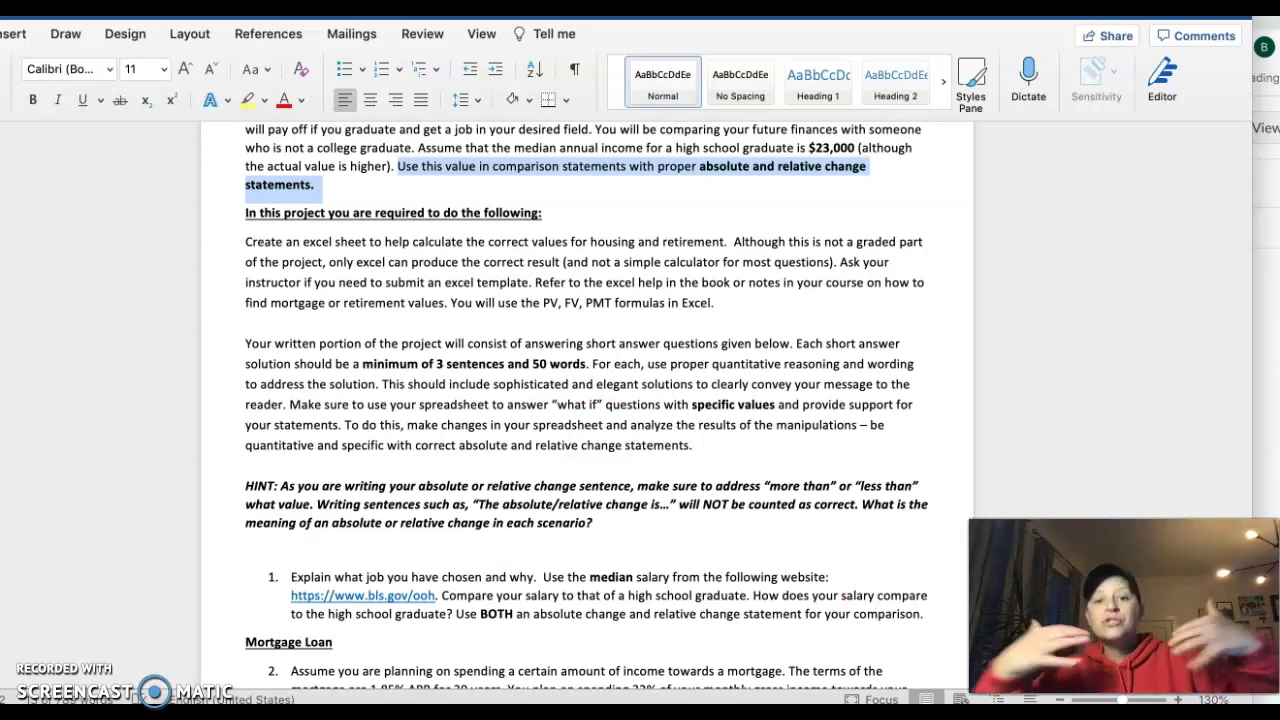
scroll(558, 540, "down", 1)
scroll(558, 540, "down", 10)
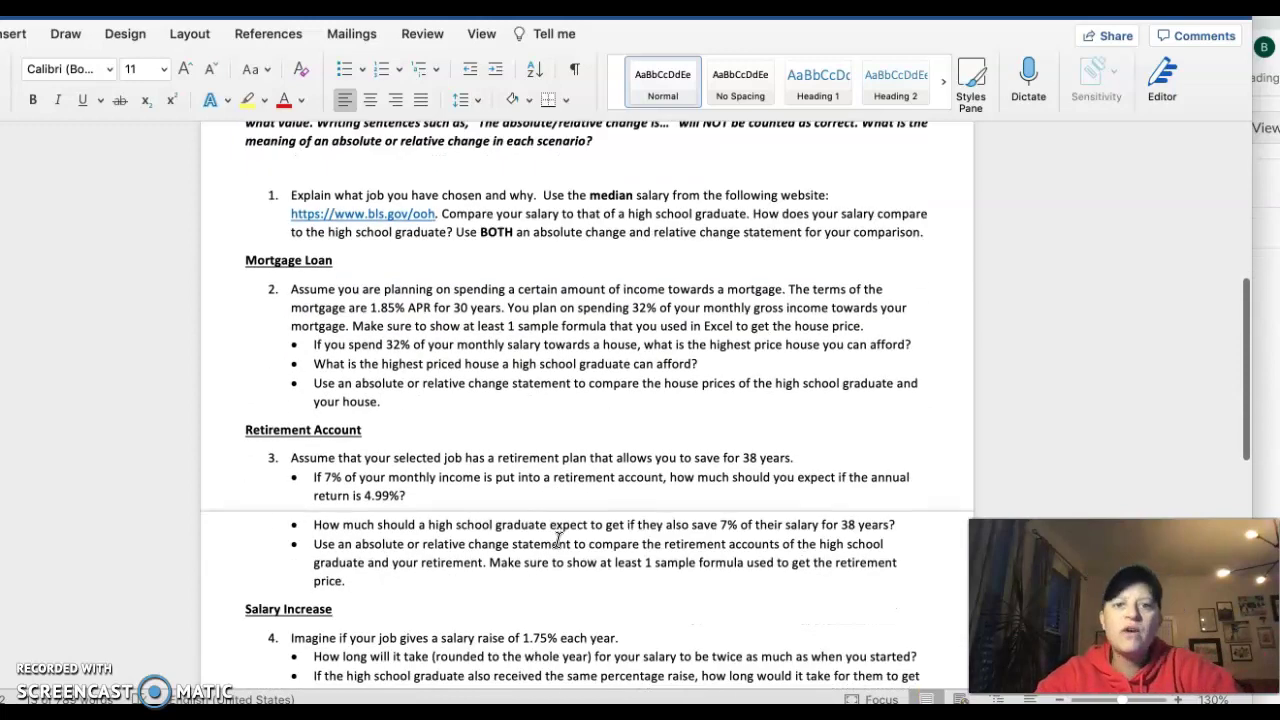
scroll(351, 278, "down", 15)
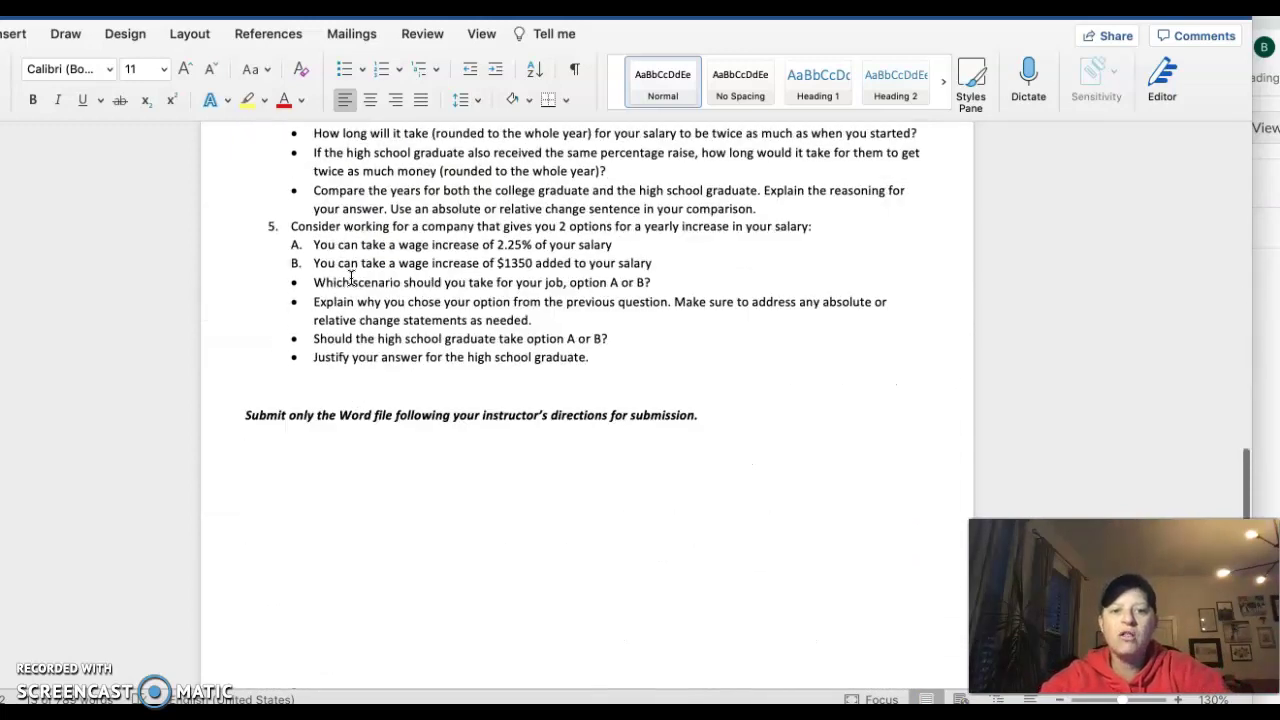
scroll(351, 278, "up", 20)
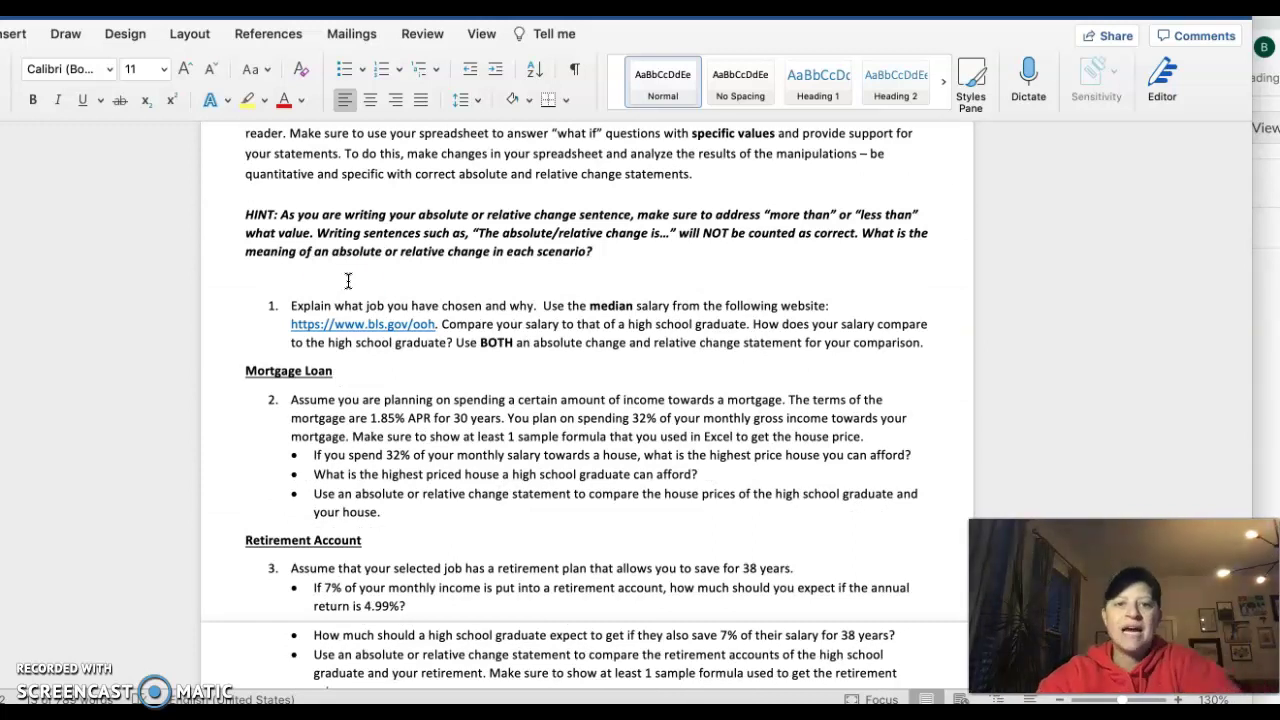
Step: Highlight question 1's instructions on the chosen job, the median salary and the comparison with a high school graduate
left_click(278, 290)
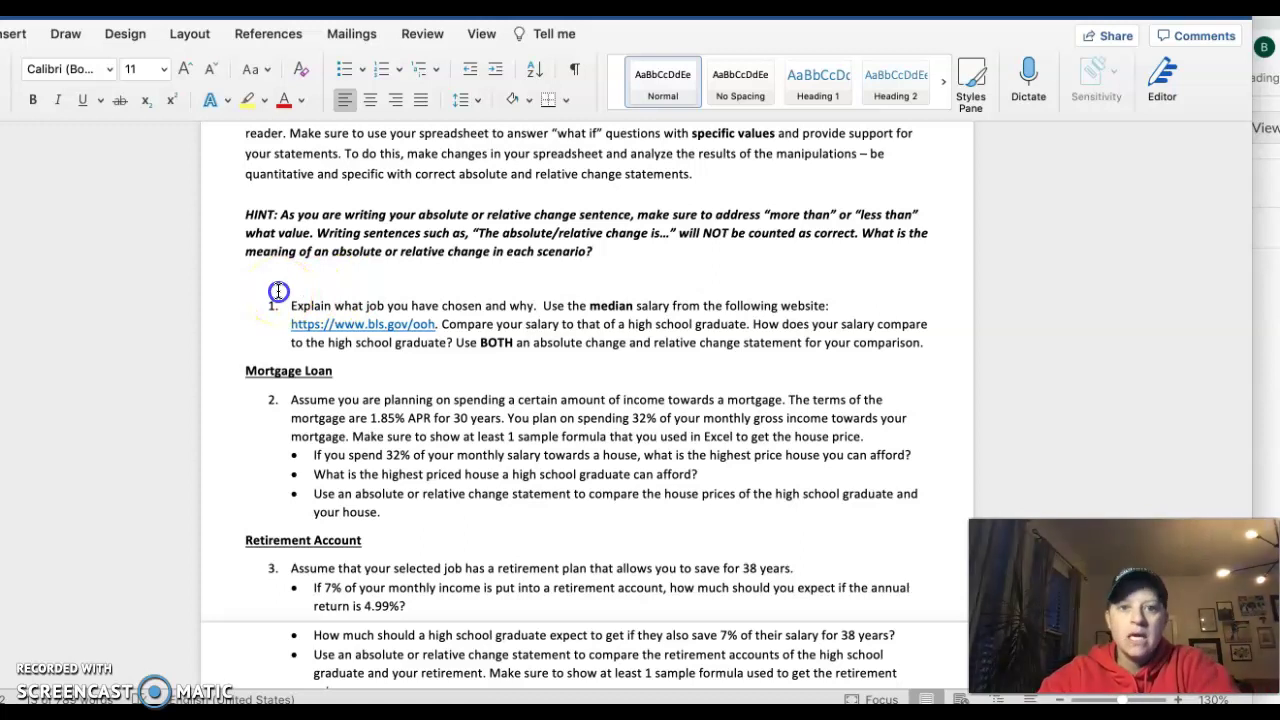
left_click_drag(278, 290, 880, 297)
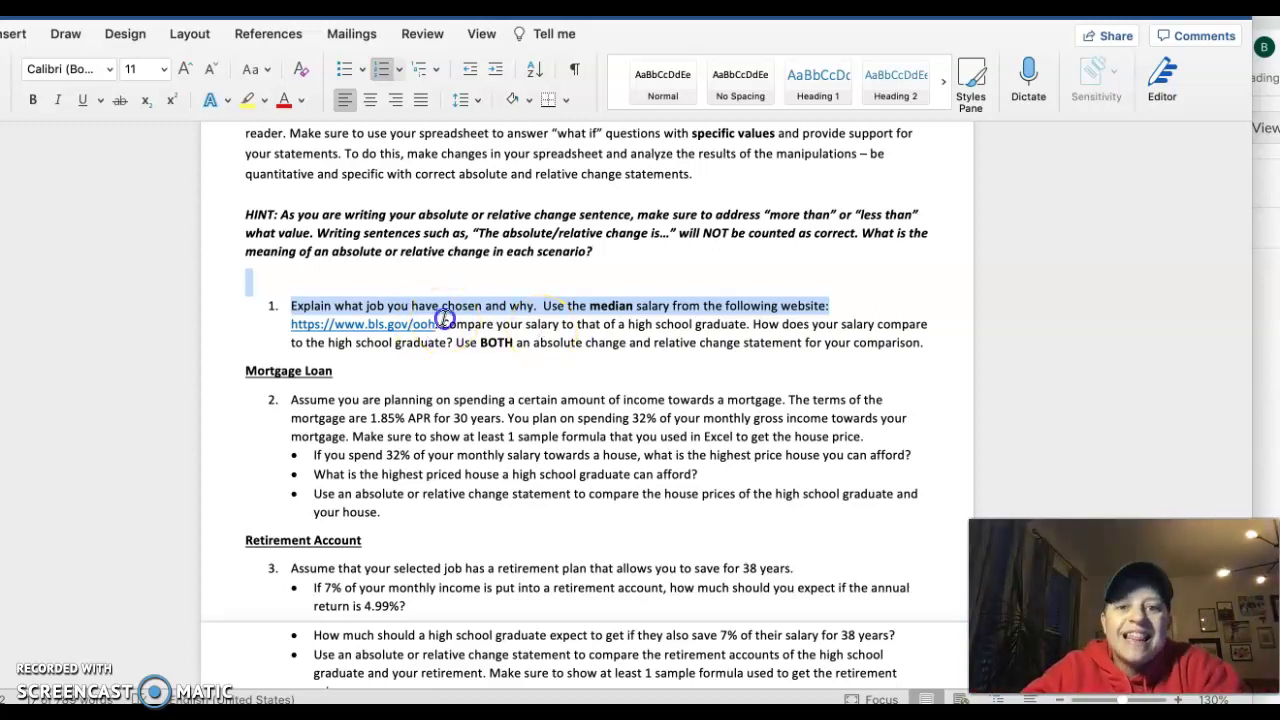
left_click_drag(440, 325, 929, 345)
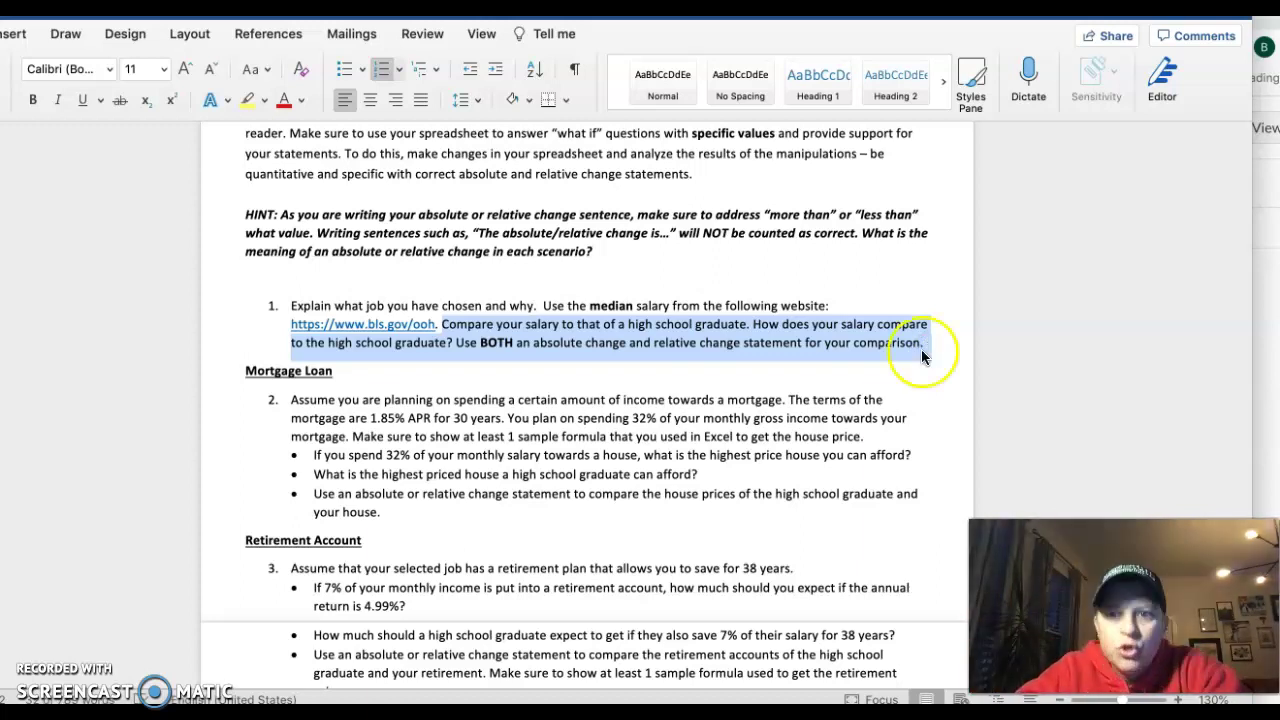
left_click(812, 371)
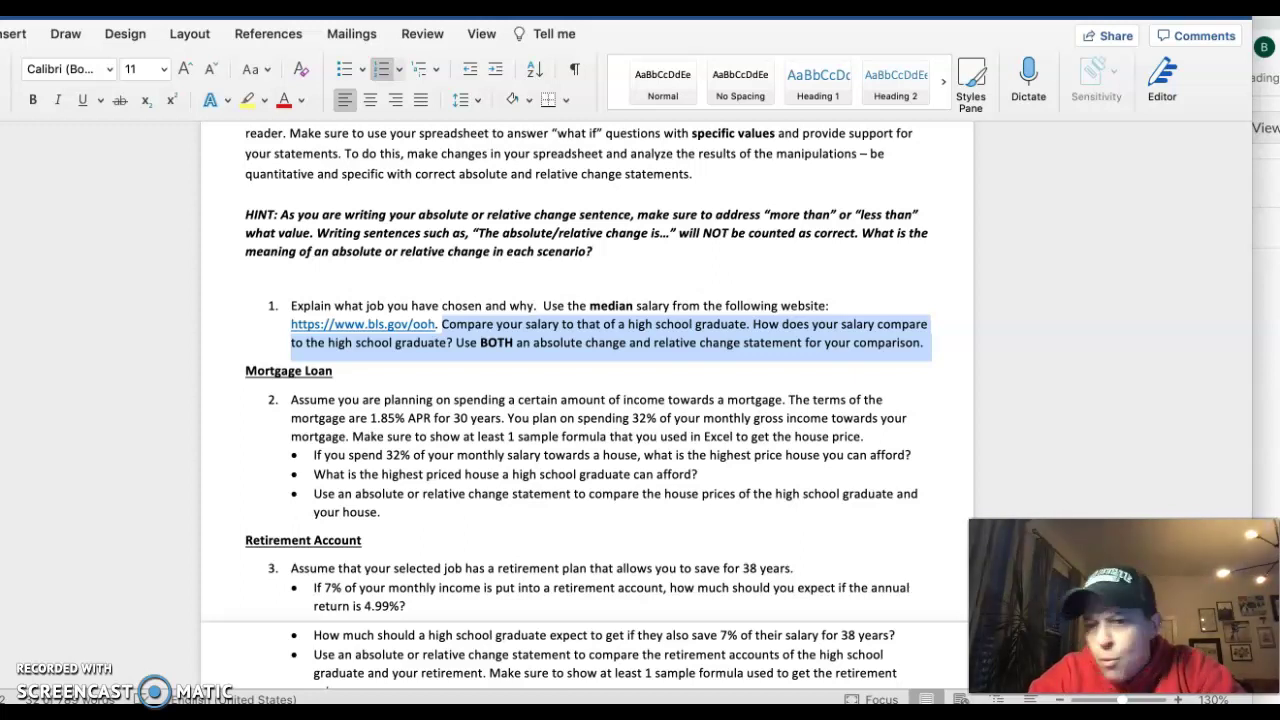
Step: Switch to the Excel workbook and enter salaries of 80,000 for the college graduate and 23000 for the high school graduate
key("super+Tab")
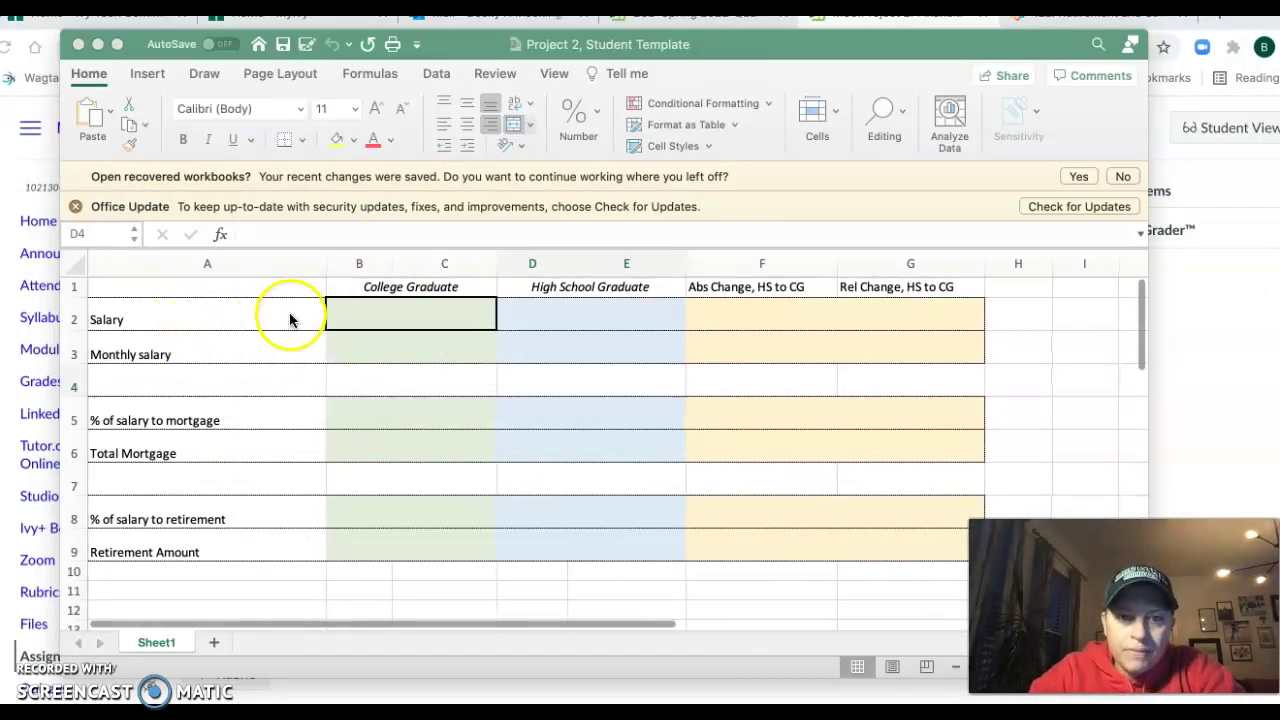
left_click_drag(294, 320, 940, 326)
left_click(396, 316)
type("80,000")
left_click(584, 315)
type("23000")
Step: Calculate the salary's absolute change in F2 with the formula =B2-D2
left_click(760, 316)
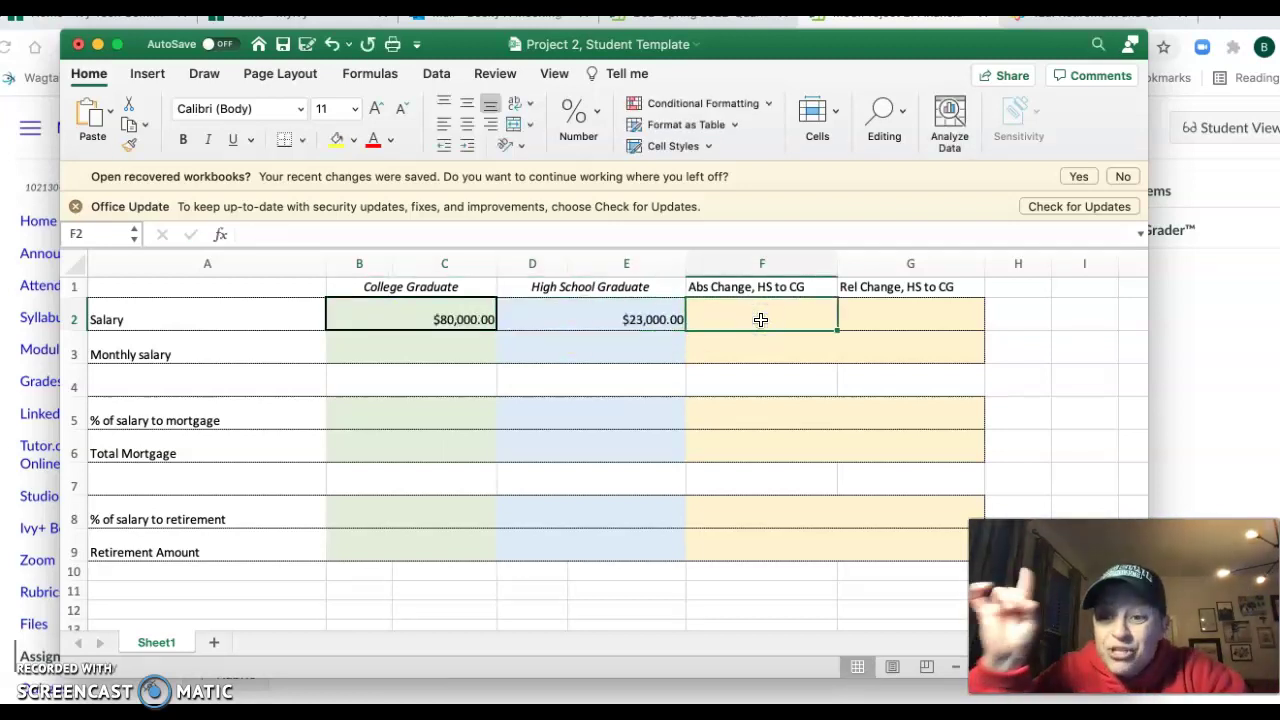
type("=")
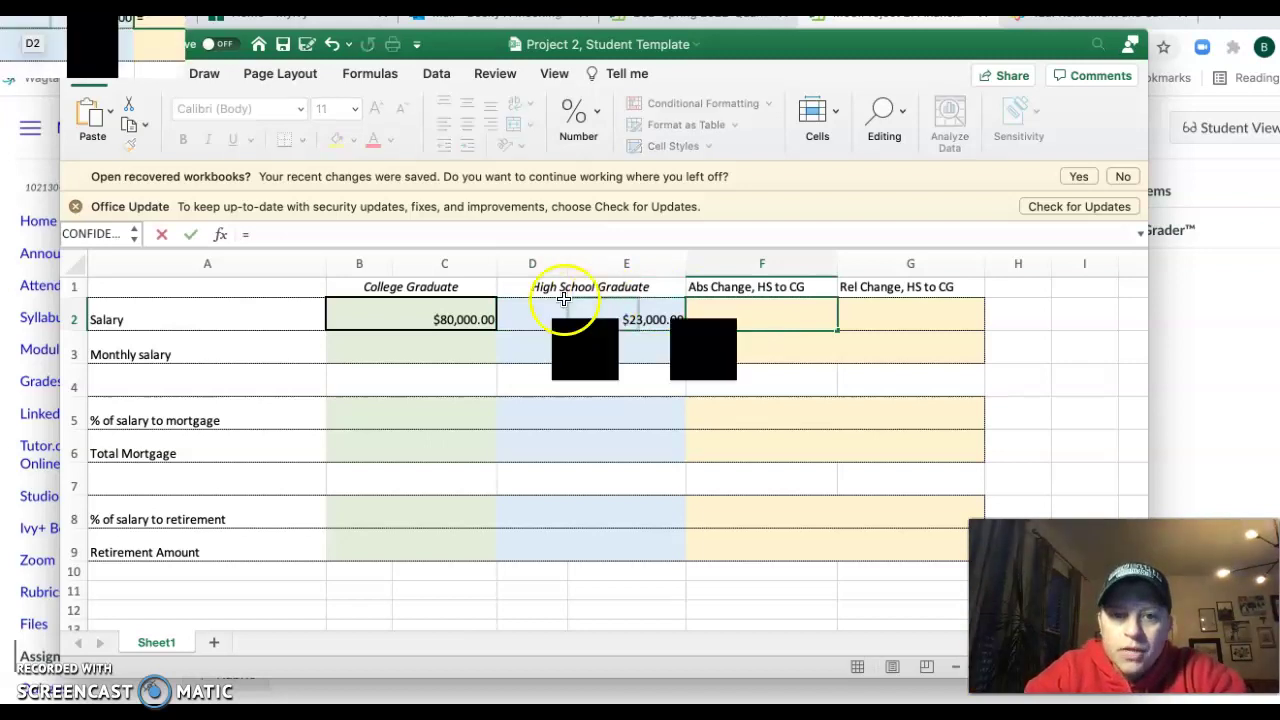
left_click(467, 316)
type("-")
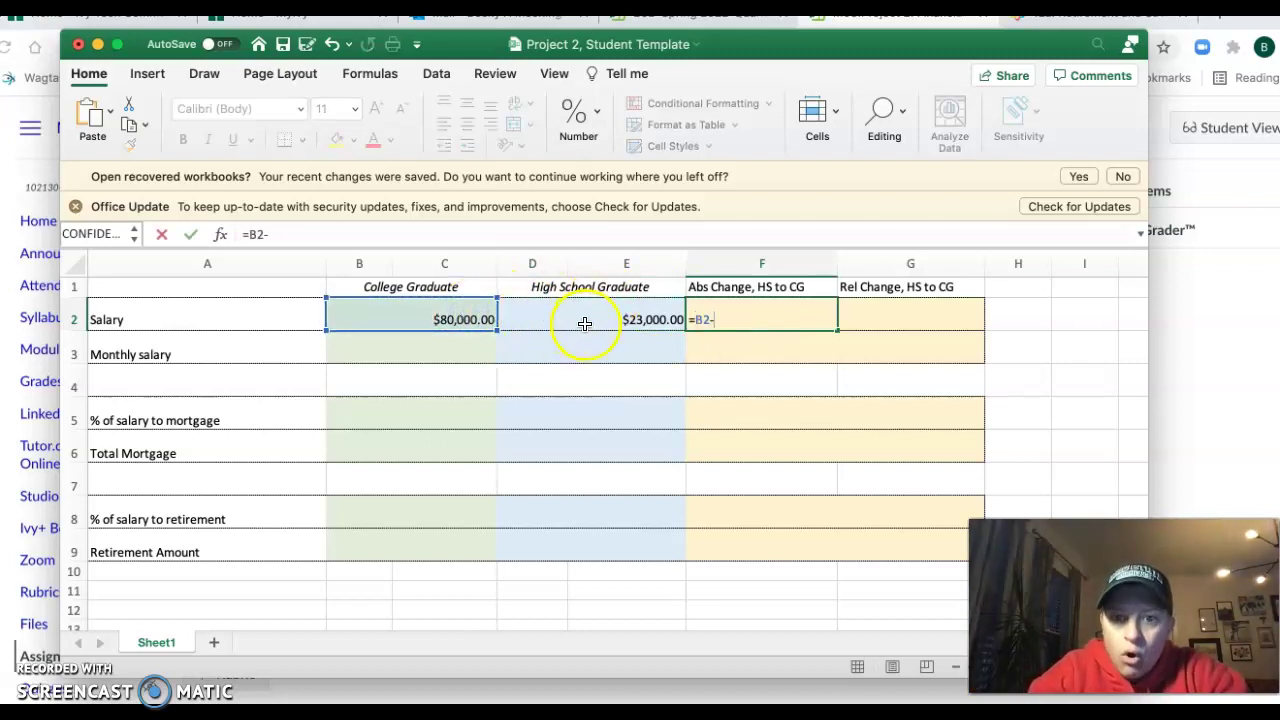
left_click(586, 323)
key("Return")
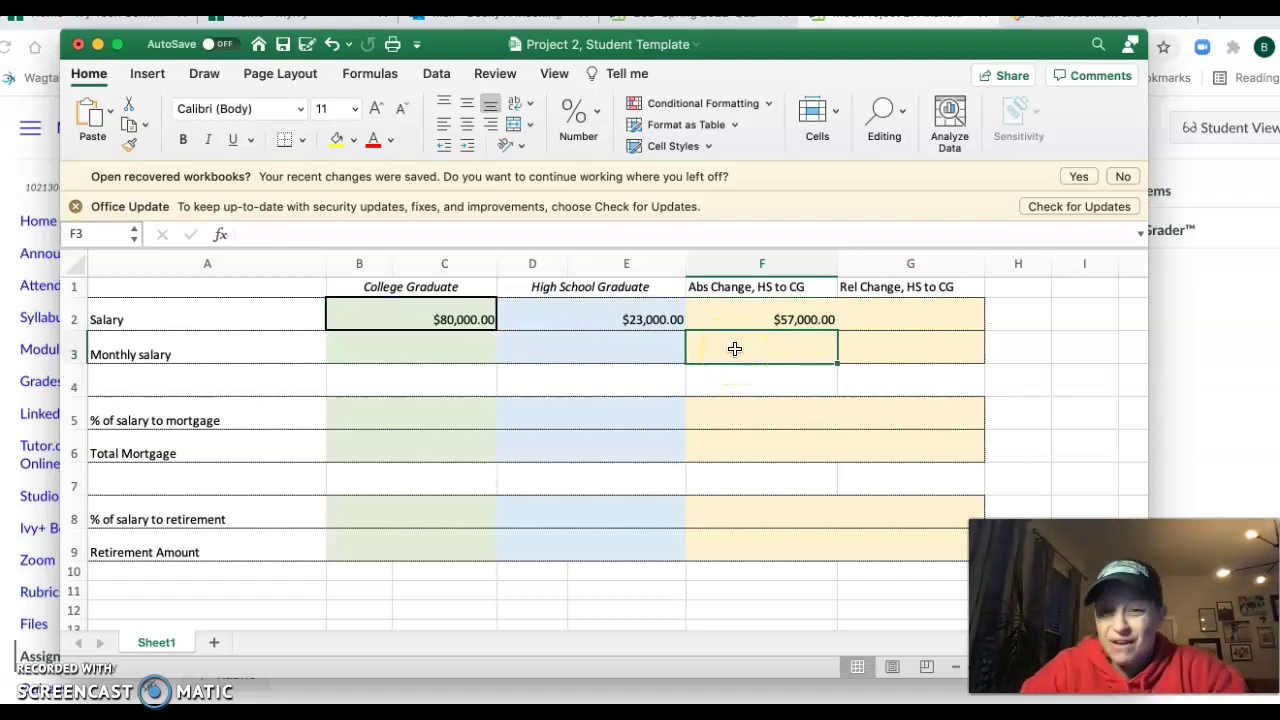
Step: Calculate the salary's relative change in G2 by dividing the absolute change in F2 by the high school salary in D2
left_click(880, 320)
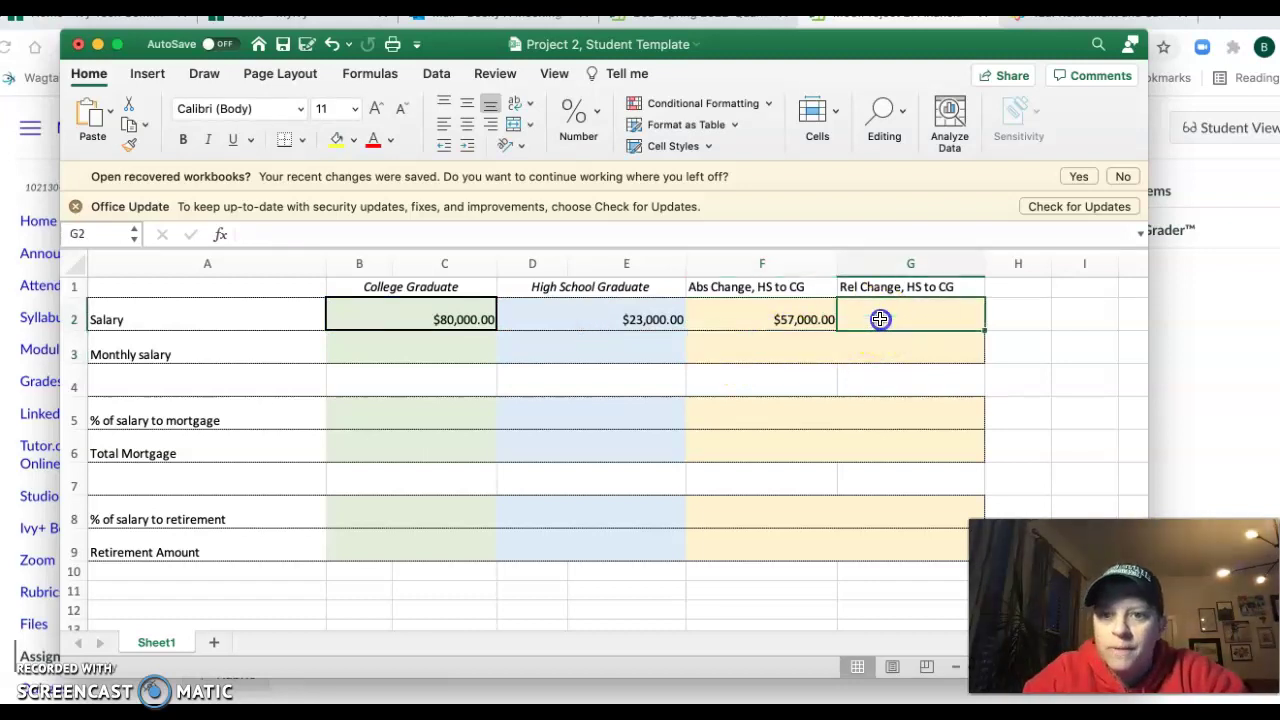
type("=")
left_click(791, 320)
type("/")
left_click(661, 319)
key("Return")
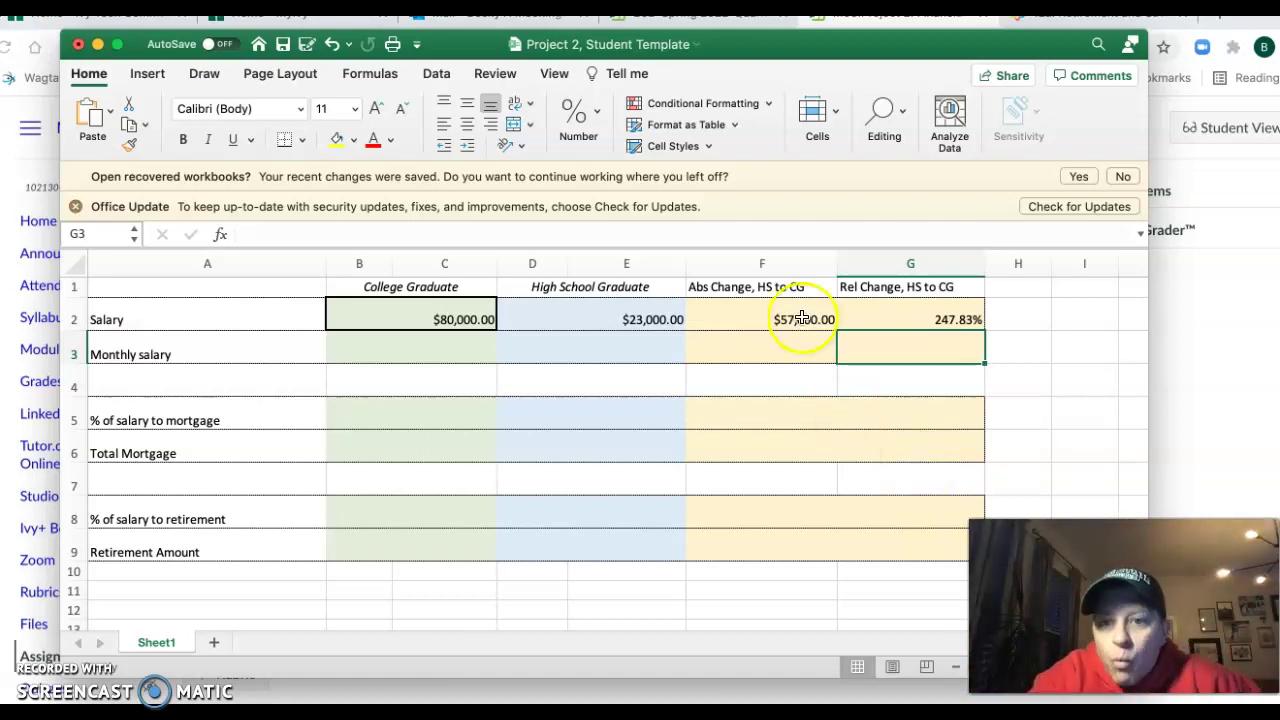
Step: Copy the absolute and relative change formulas from F2:G2 down through row 9
left_click_drag(802, 318, 984, 556)
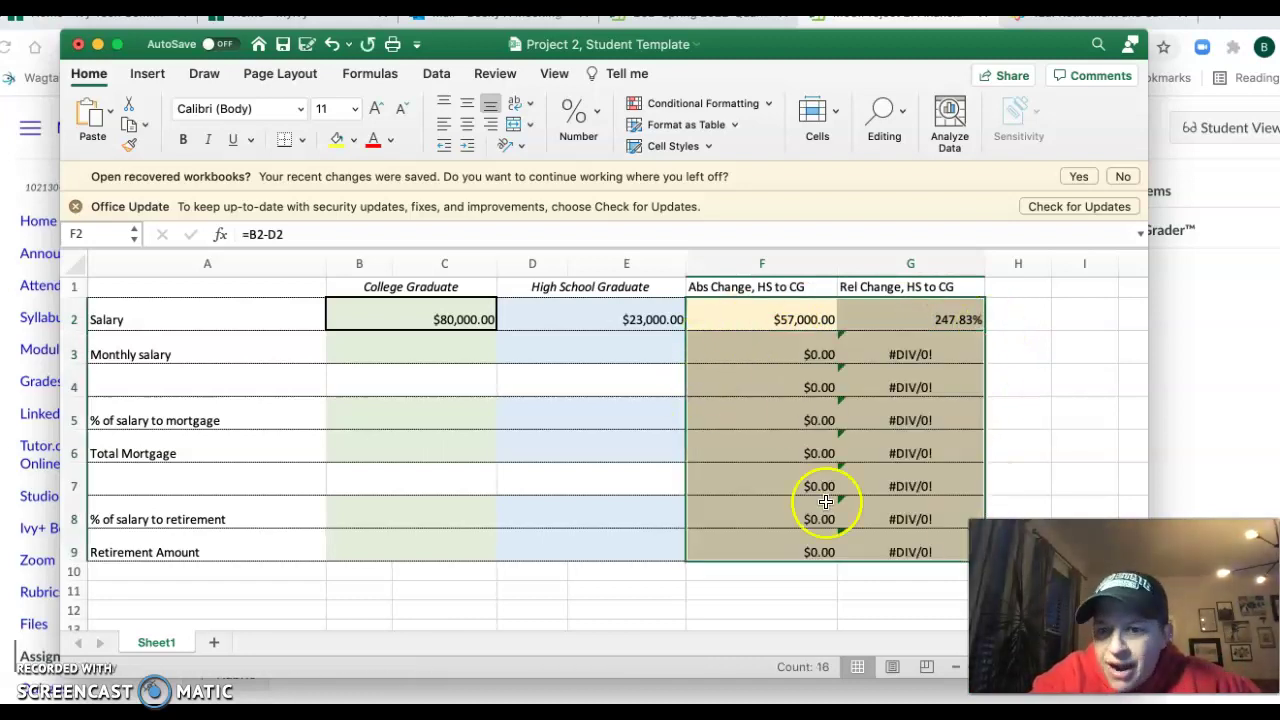
left_click_drag(420, 357, 597, 357)
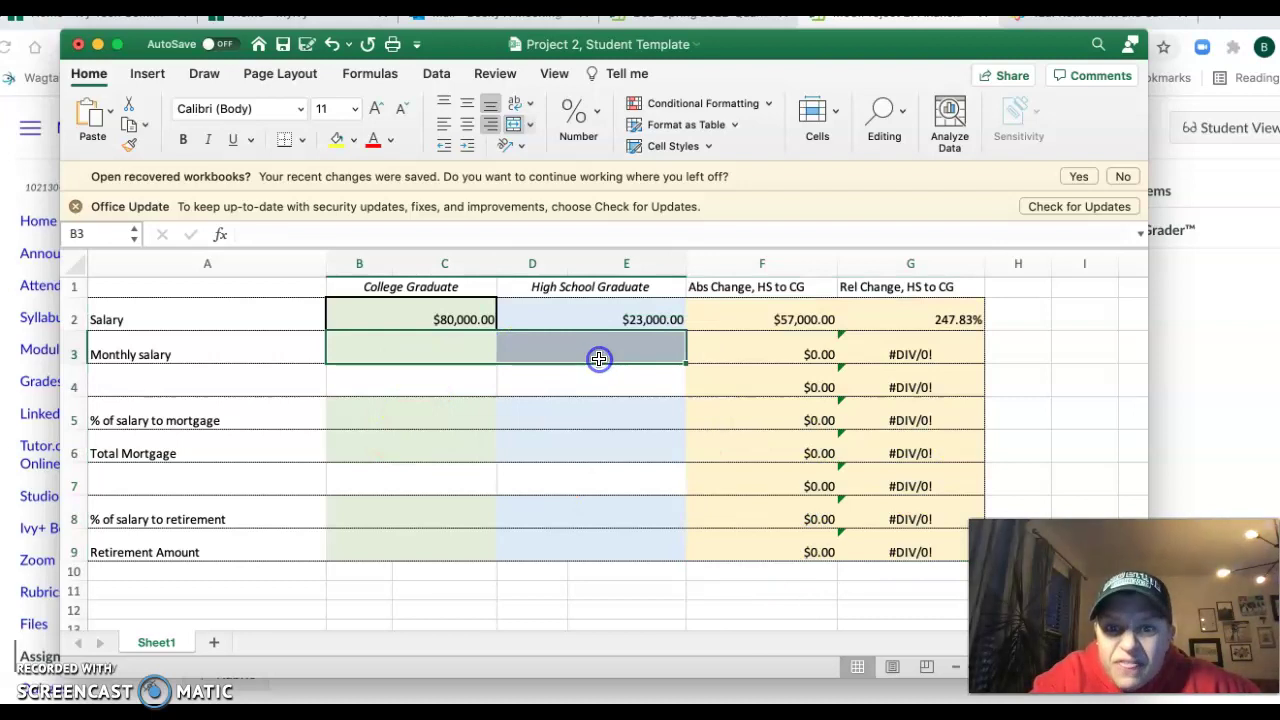
left_click_drag(415, 418, 564, 419)
left_click_drag(444, 453, 577, 451)
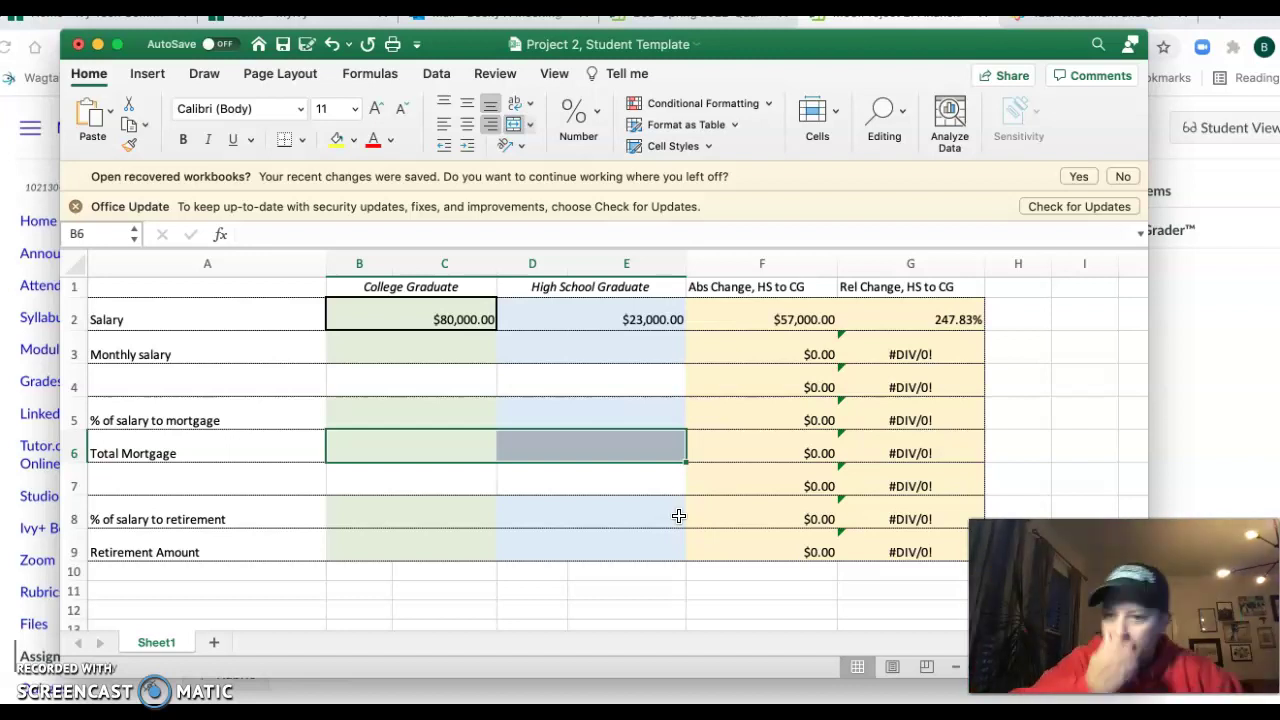
Step: Switch to the Word project document and highlight question 2's mortgage rate, term and share of monthly gross income
left_click(99, 46)
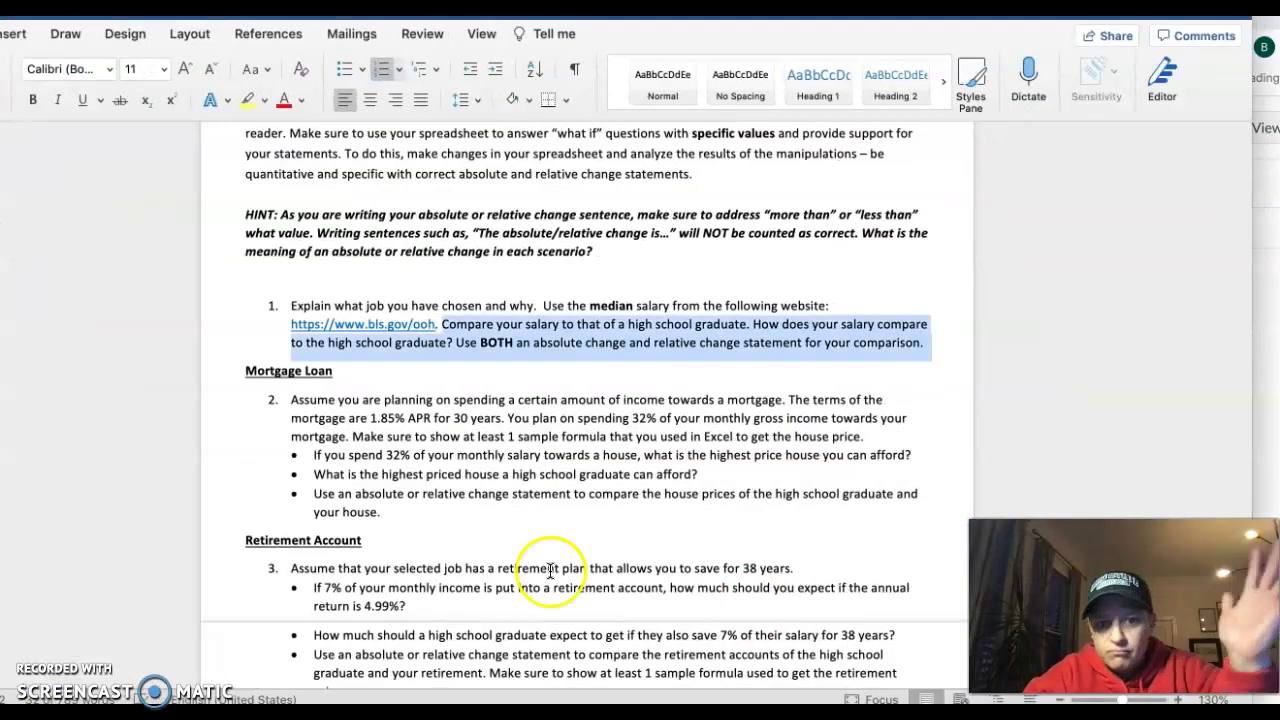
left_click(437, 514)
scroll(437, 514, "down", 2)
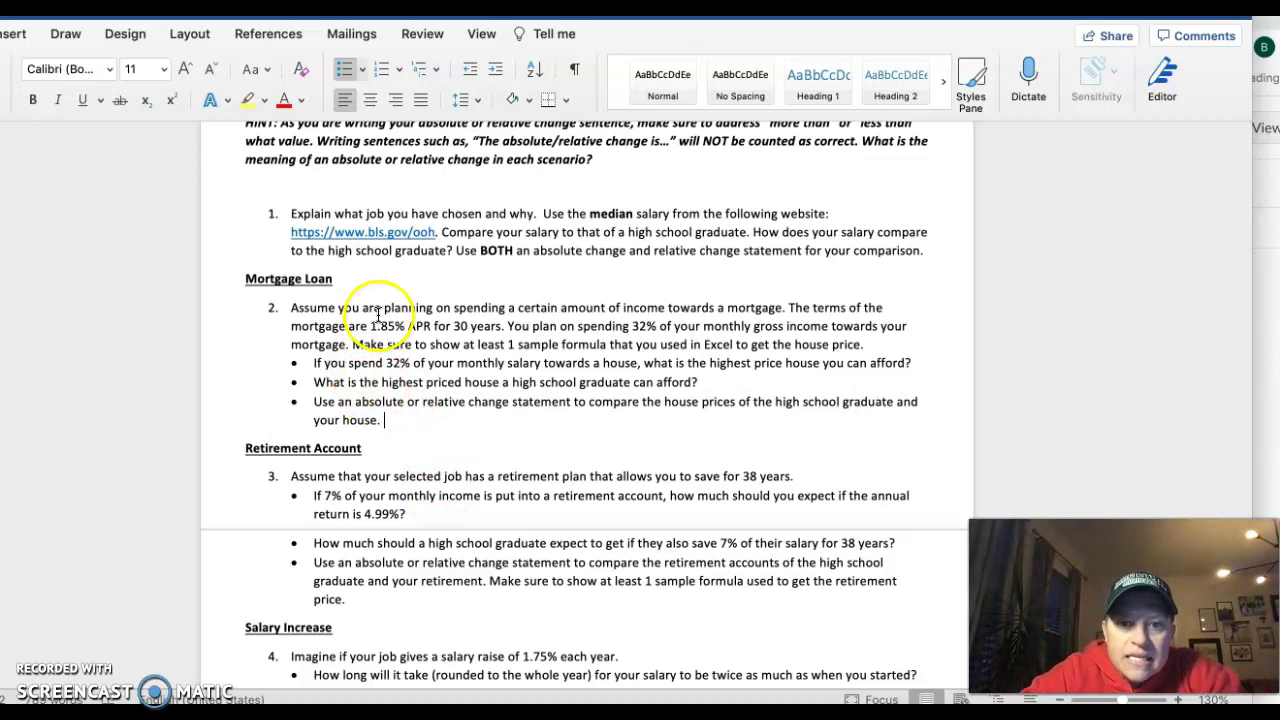
left_click_drag(370, 326, 500, 326)
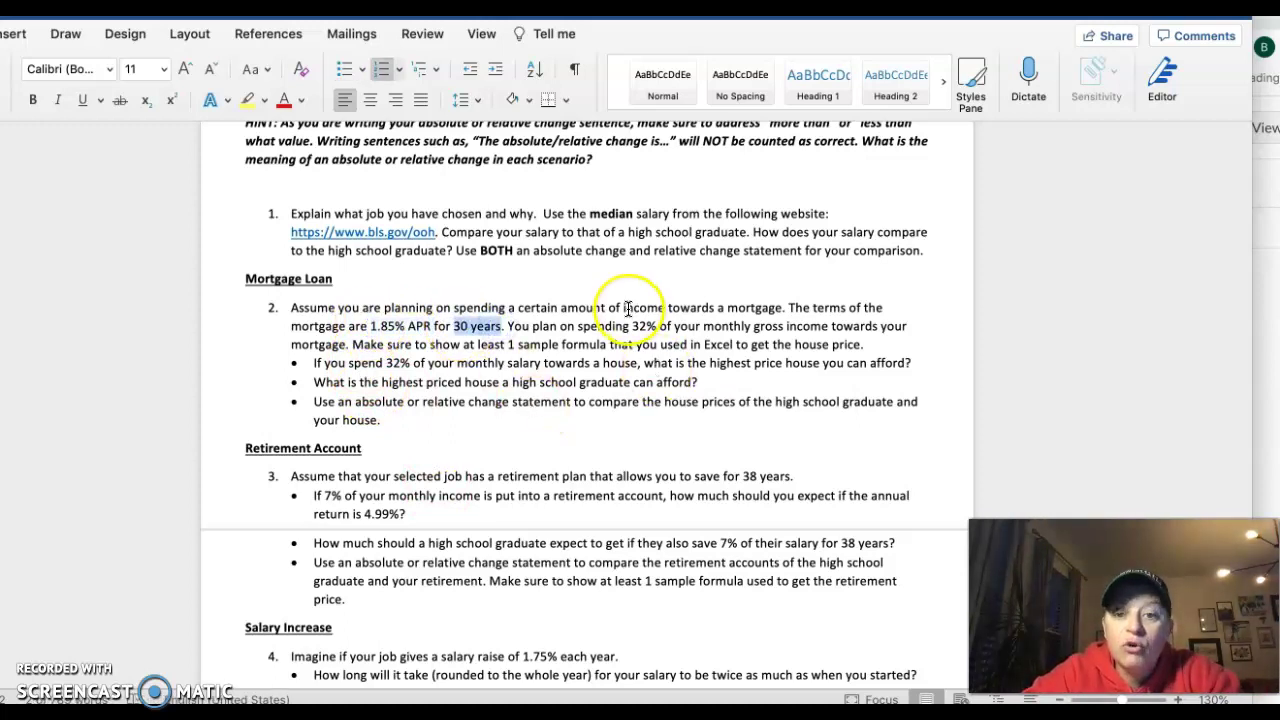
left_click_drag(632, 326, 680, 326)
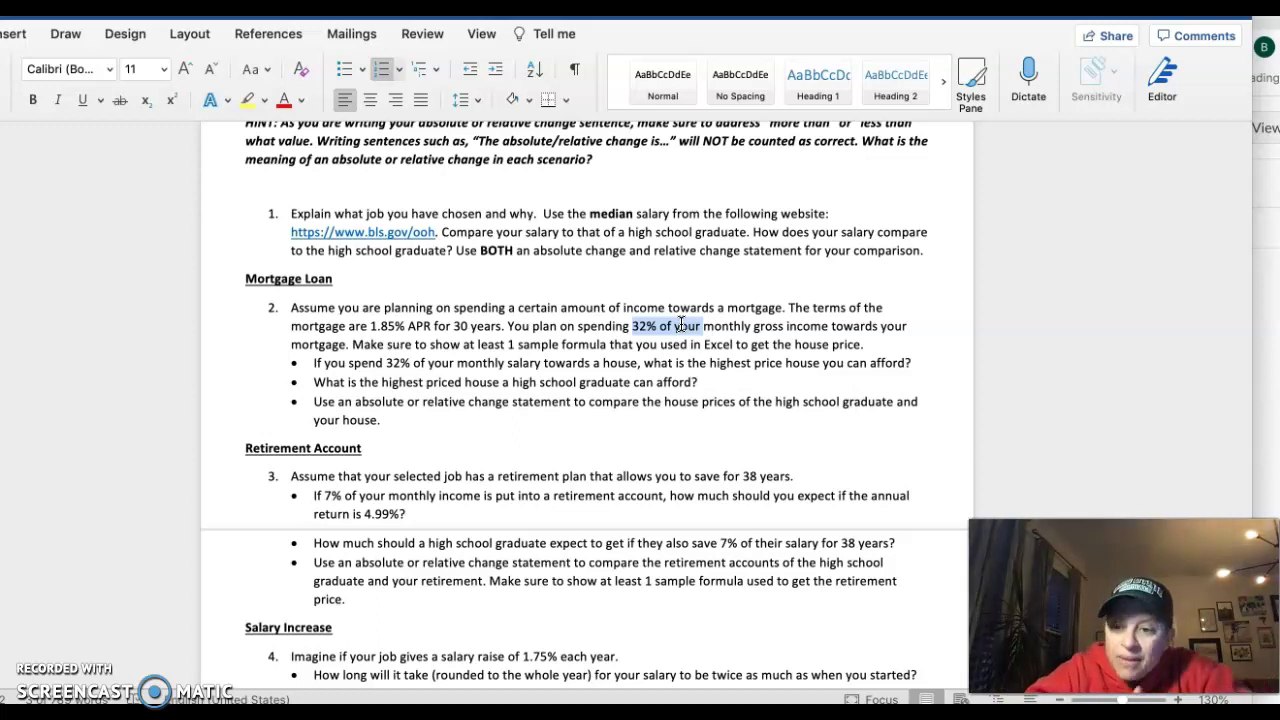
left_click_drag(674, 326, 818, 325)
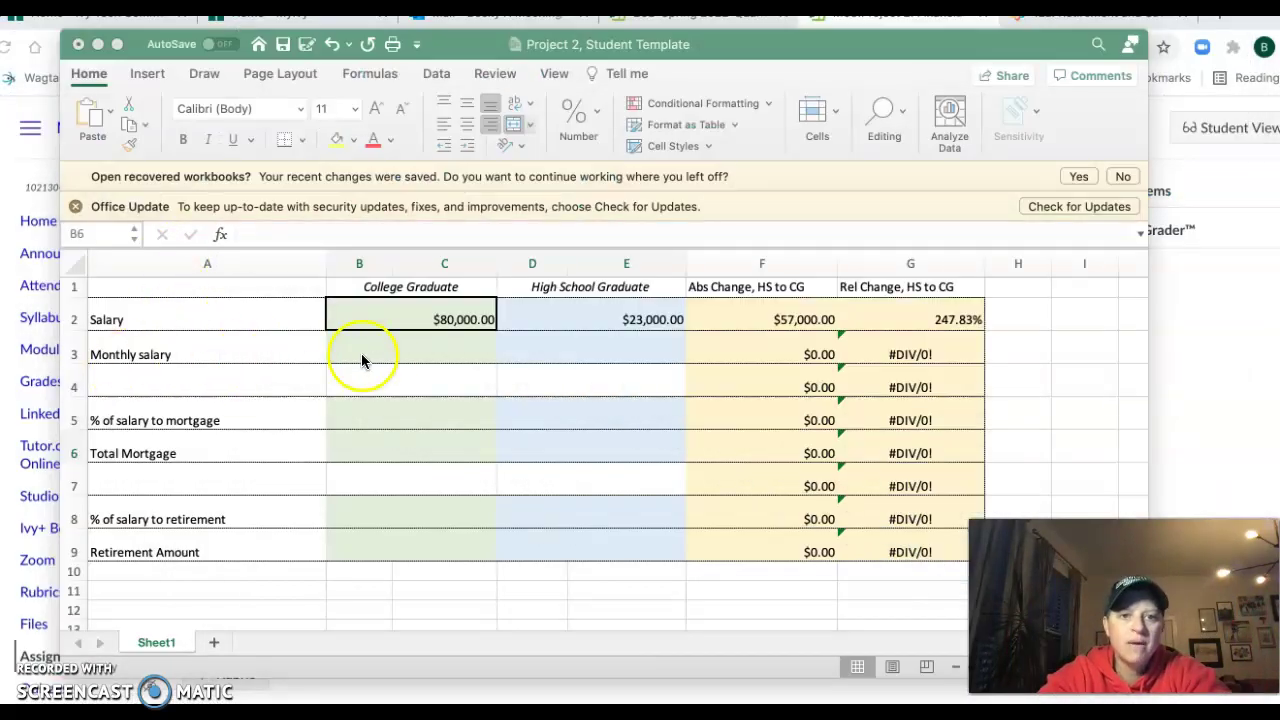
Step: In the Excel workbook, calculate the college graduate's monthly salary in B3 with the formula =B2/12
left_click(374, 357)
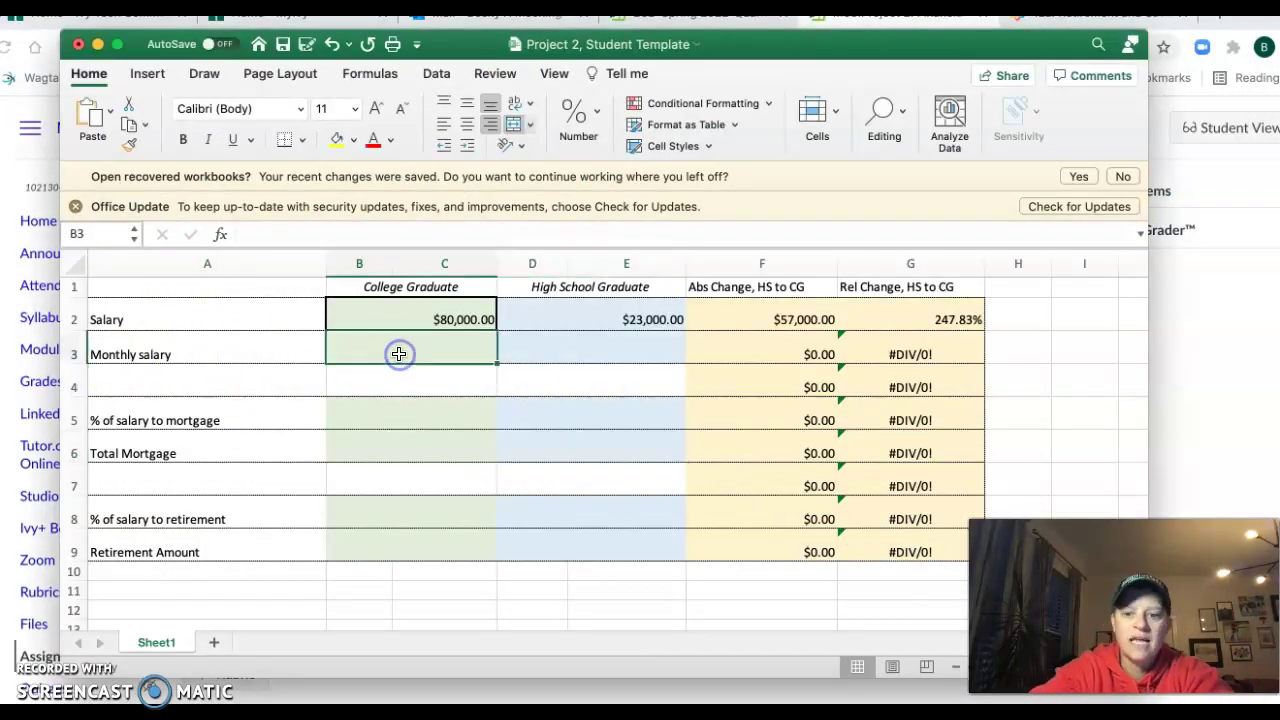
type("=")
left_click(427, 317)
type("/12")
left_click(427, 317)
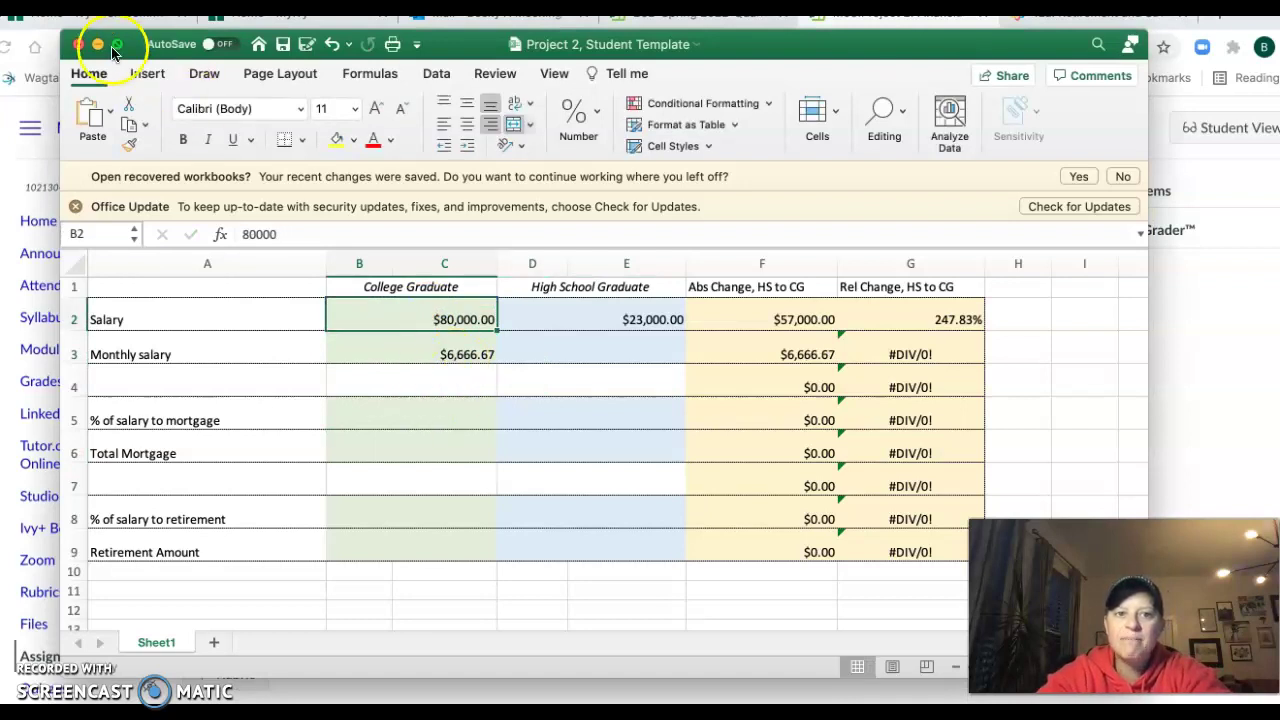
Step: Recheck the mortgage's share of monthly income in the Word project document, and return to the Excel workbook
left_click(857, 571)
left_click_drag(645, 322, 743, 320)
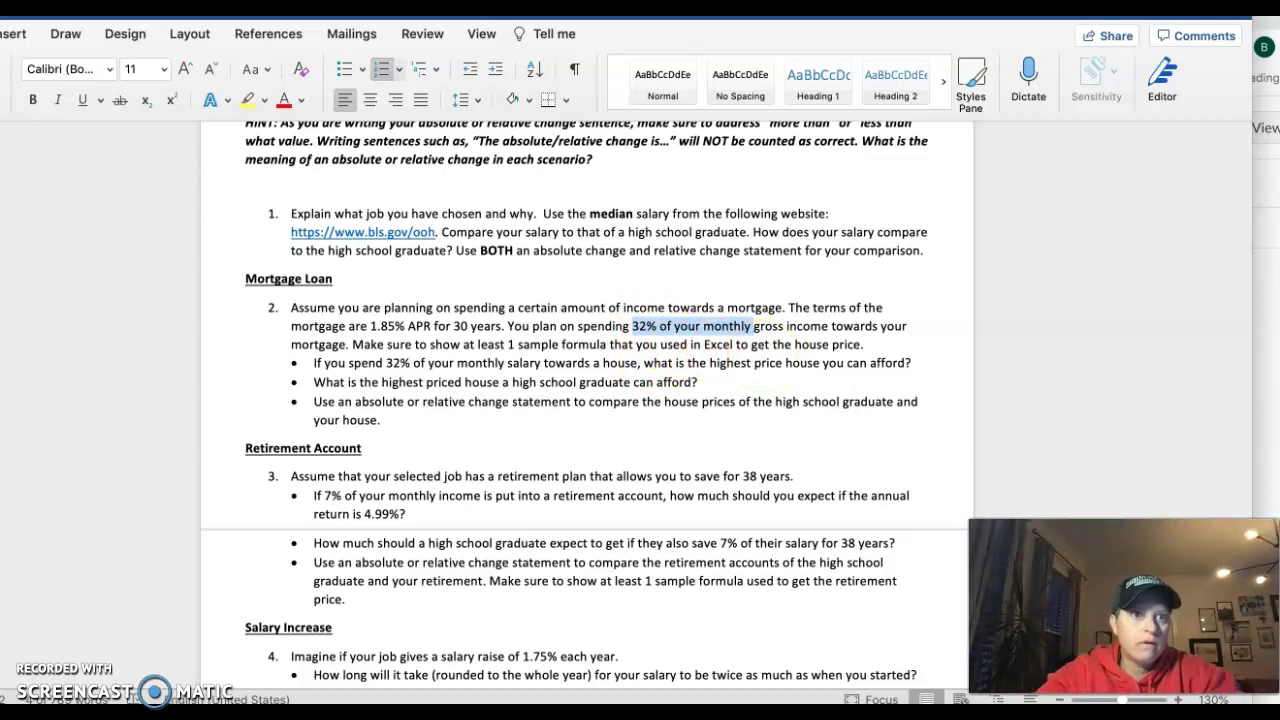
key("super+Tab")
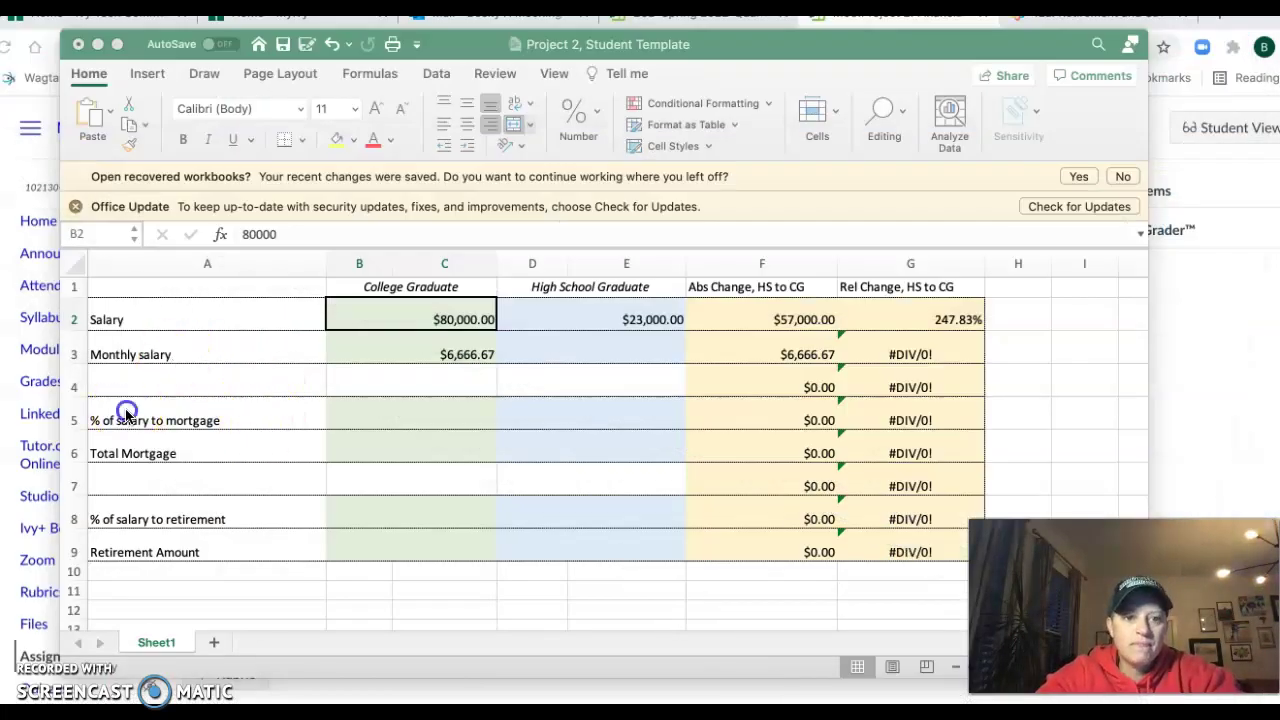
Step: Calculate the college graduate's monthly mortgage amount in B5 with the formula =.32*B3
left_click(142, 413)
left_click_drag(142, 413, 142, 447)
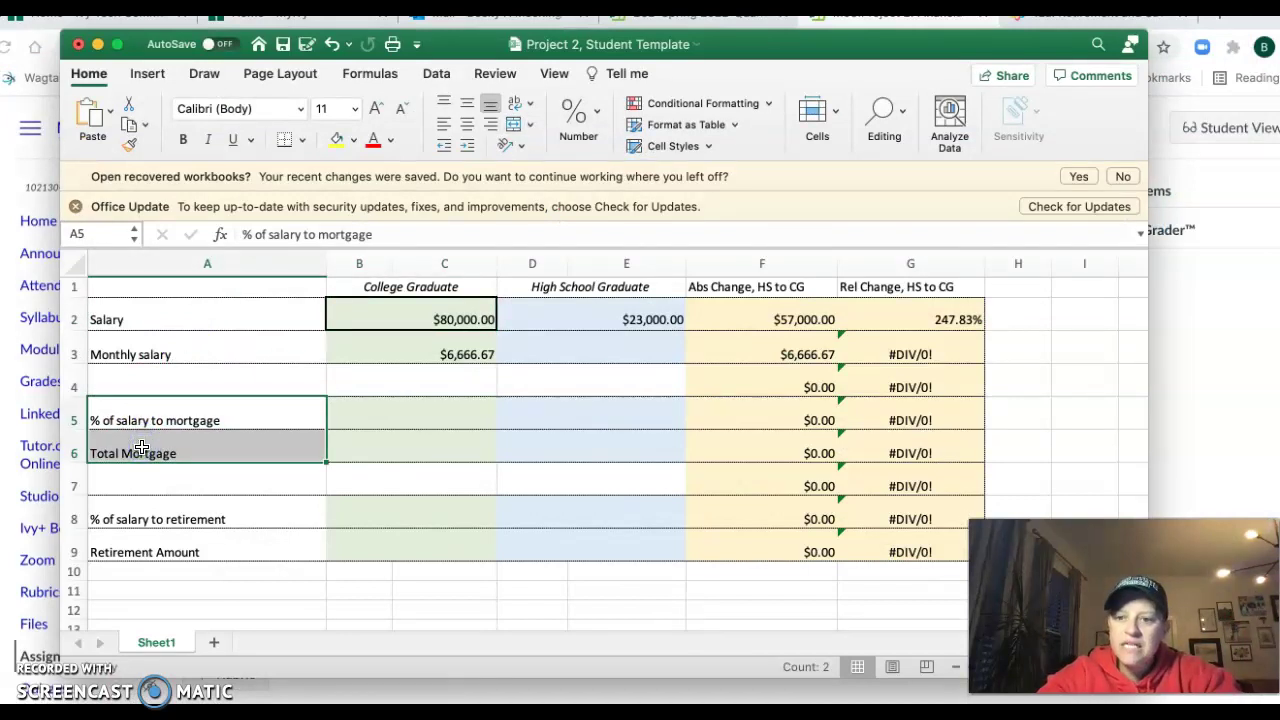
left_click(394, 403)
type("=")
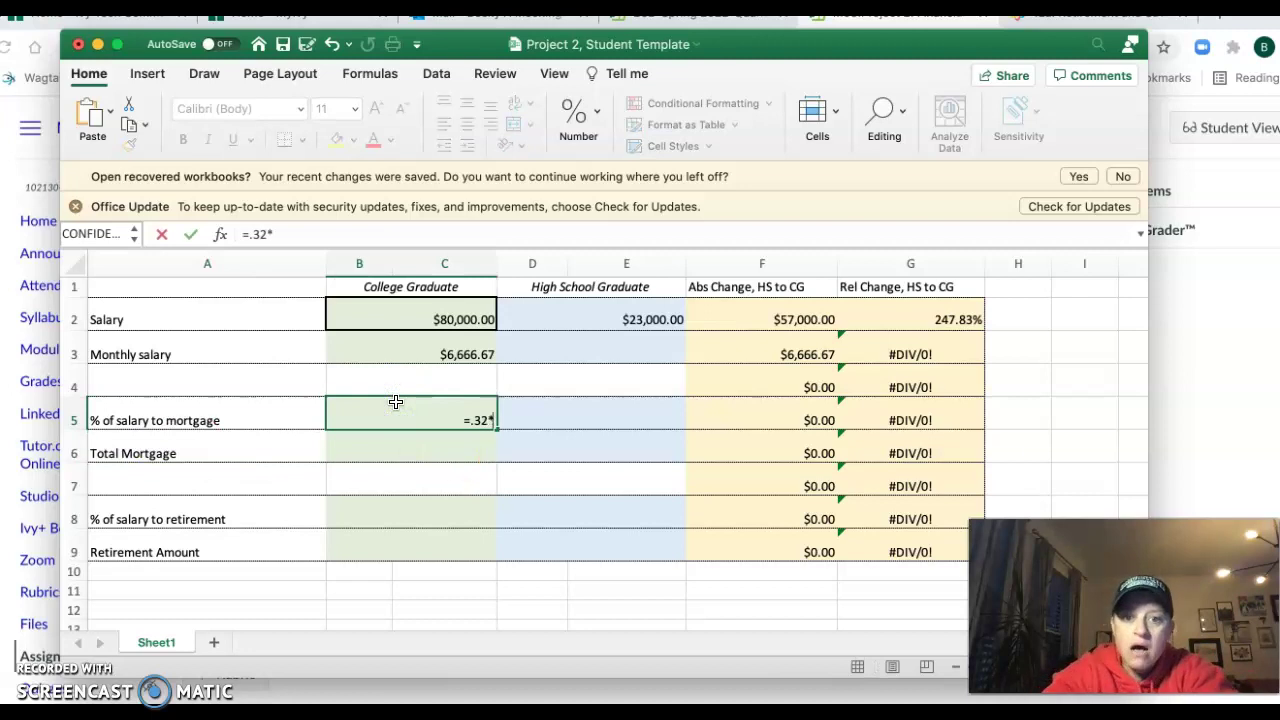
type(".32*")
left_click(428, 347)
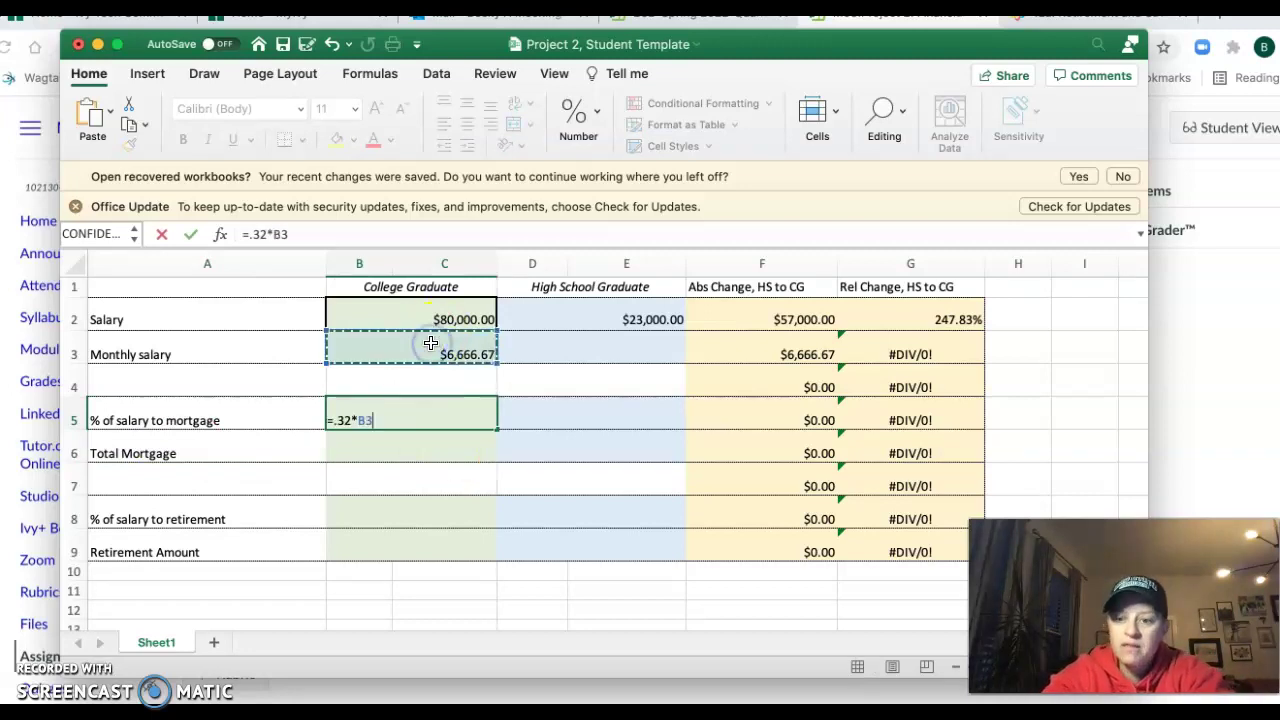
key("Return")
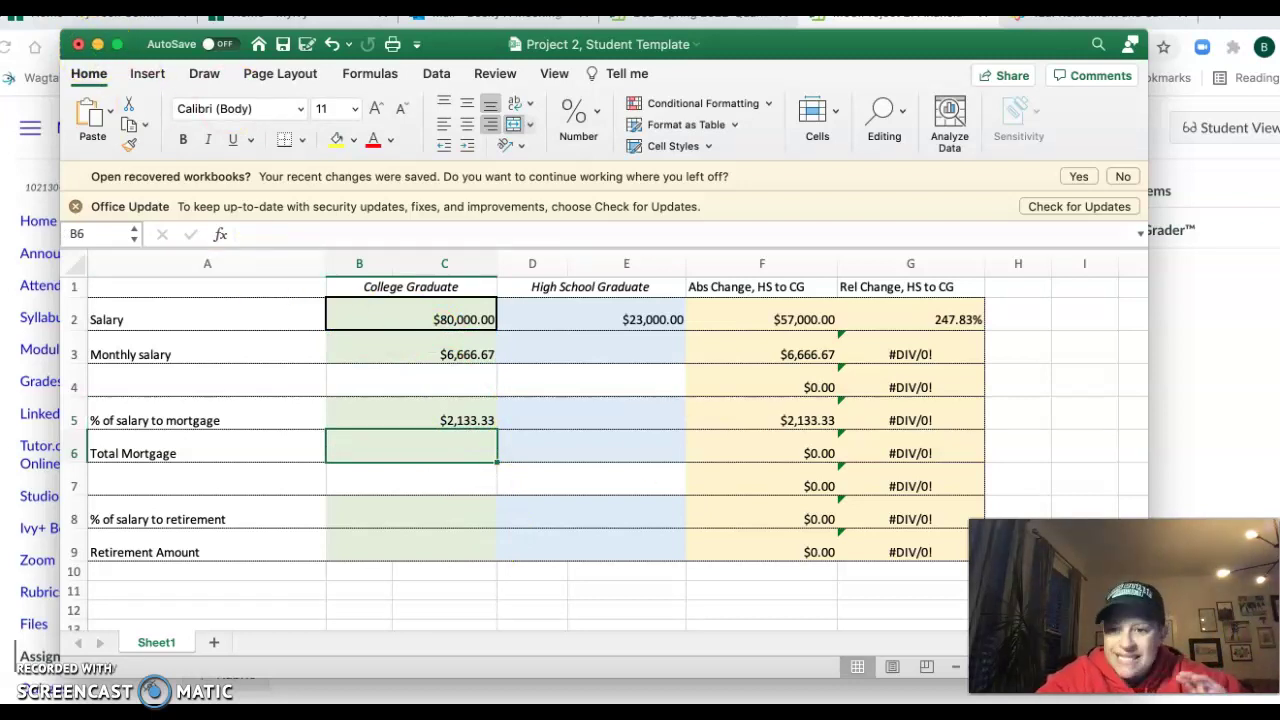
Step: Switch to the Word project document and highlight question 2's bullet about the highest price house affordable with 32% of monthly salary
key("super+Tab")
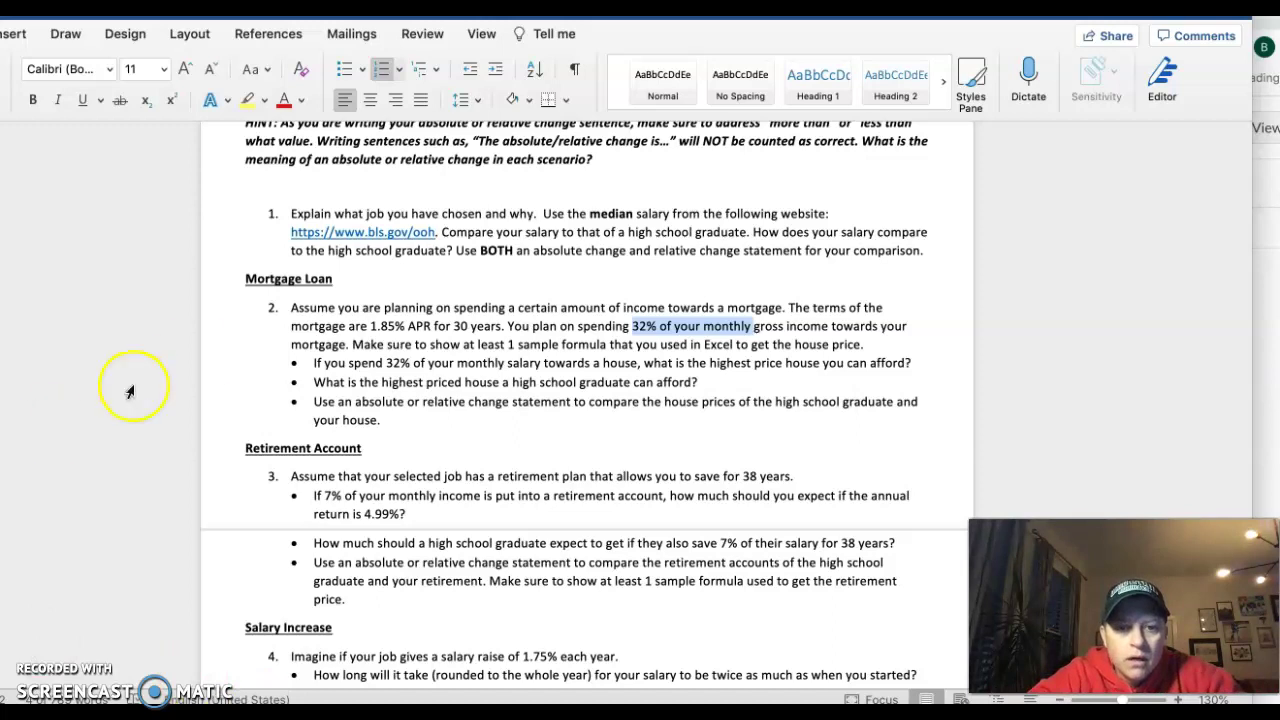
left_click(338, 367)
left_click_drag(313, 363, 917, 362)
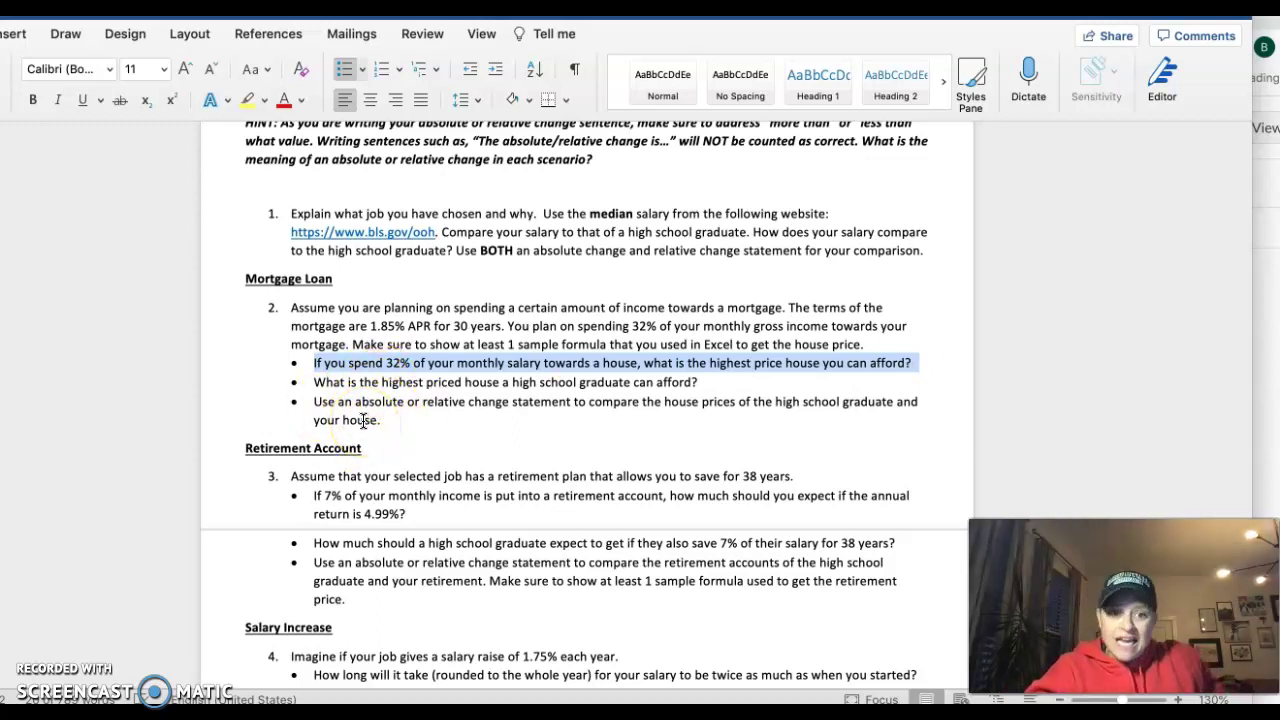
scroll(360, 440, "down", 4)
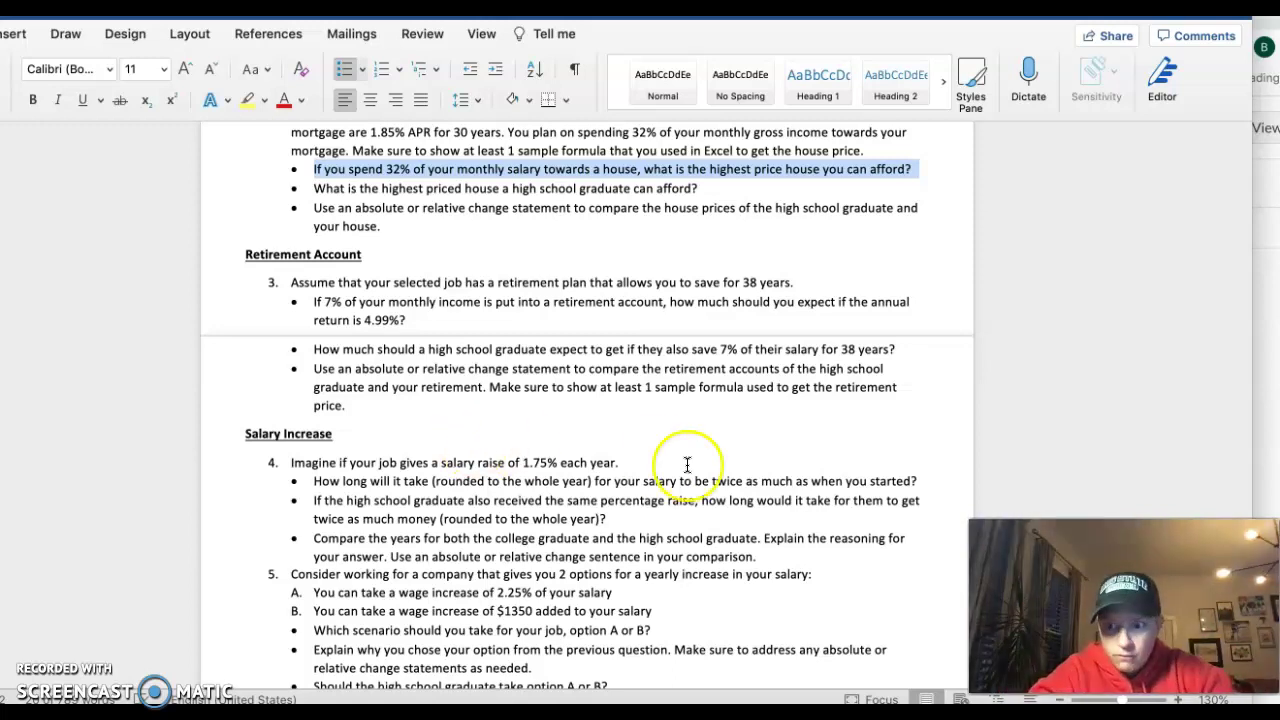
Step: Return to the Excel workbook and select the retirement rows 8 and 9
key("super+Tab")
scroll(214, 414, "down", 2)
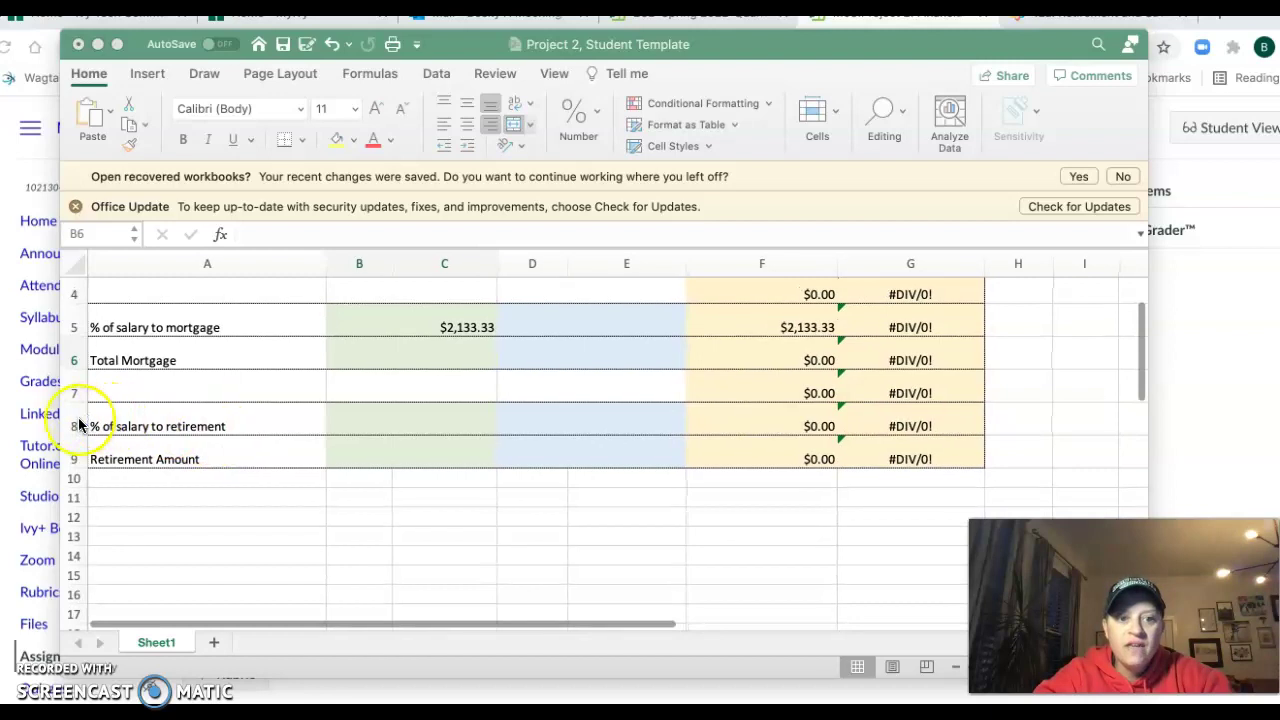
left_click_drag(73, 426, 71, 449)
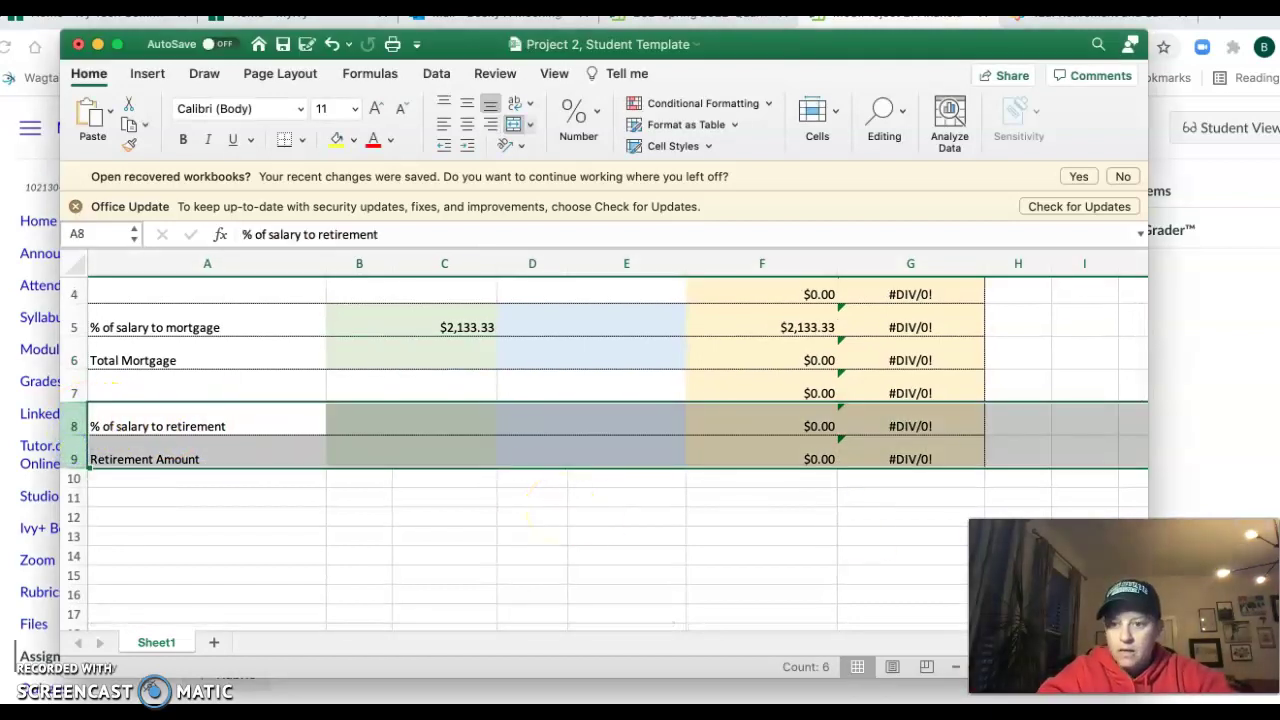
Step: Switch to the Word project document and review question 5, highlighting the 2.25% and $1350 wage increase options
key("super+Tab")
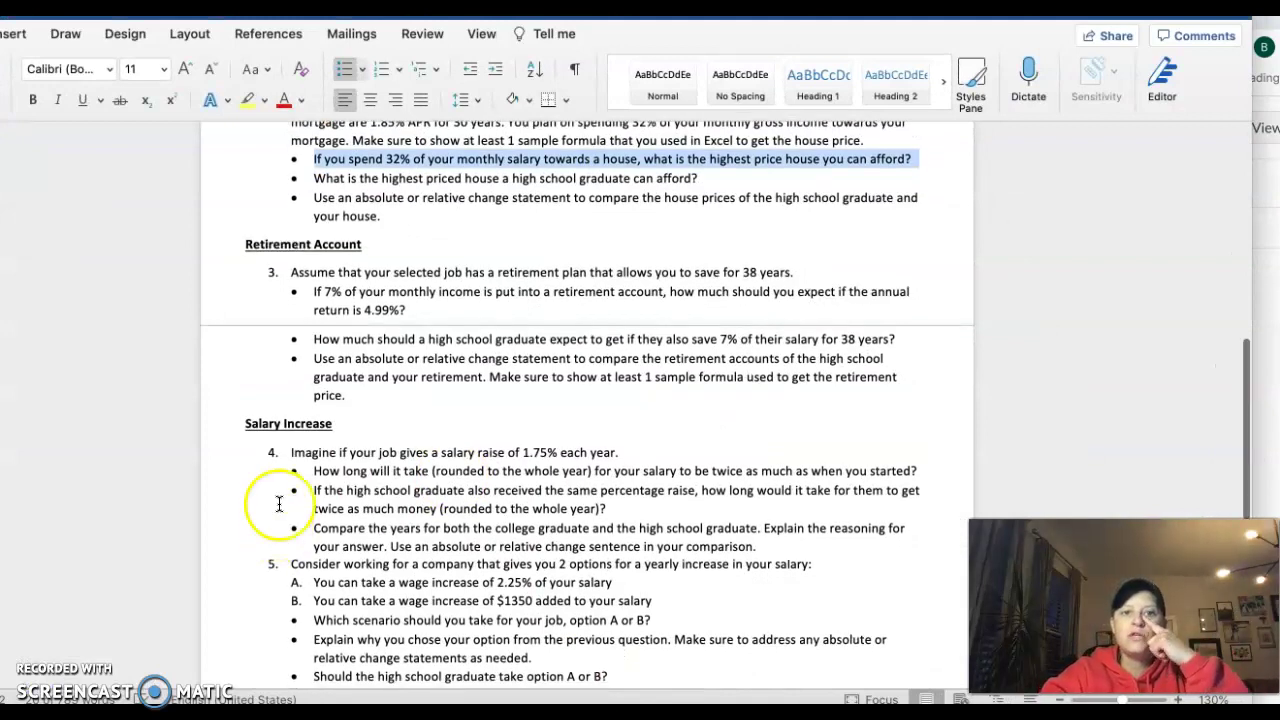
scroll(395, 565, "down", 3)
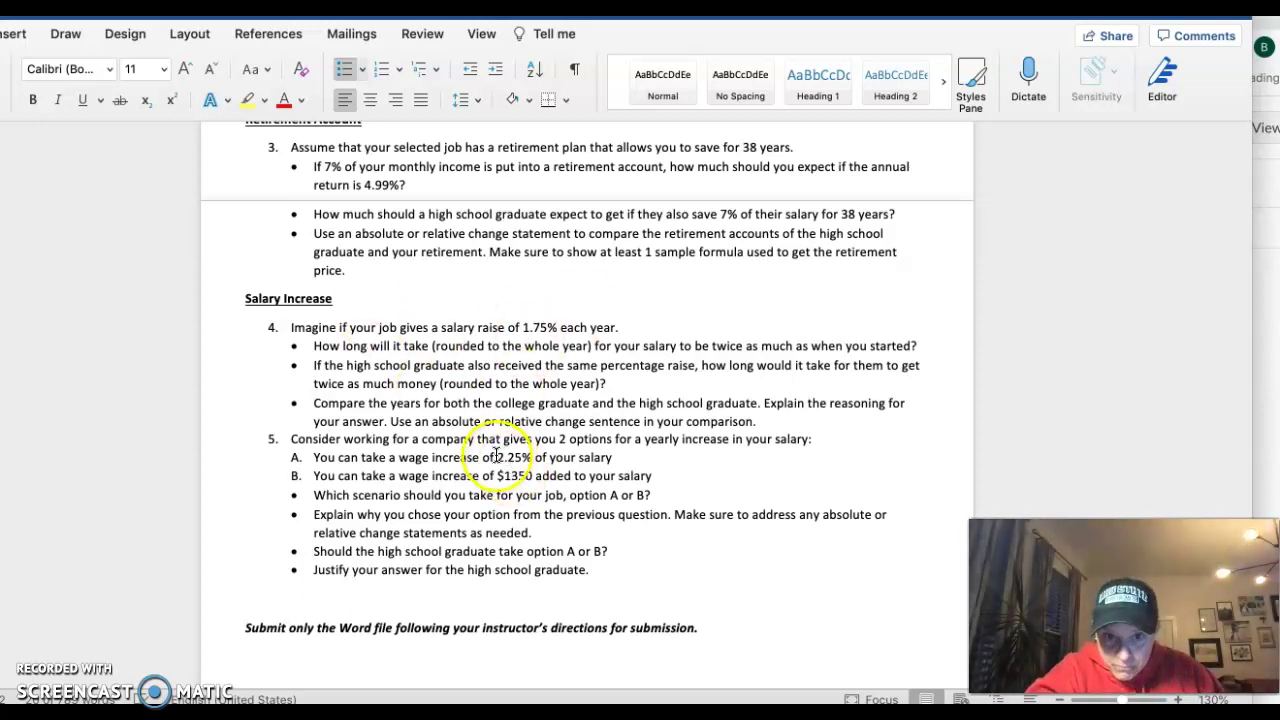
left_click_drag(483, 457, 570, 476)
left_click(432, 476)
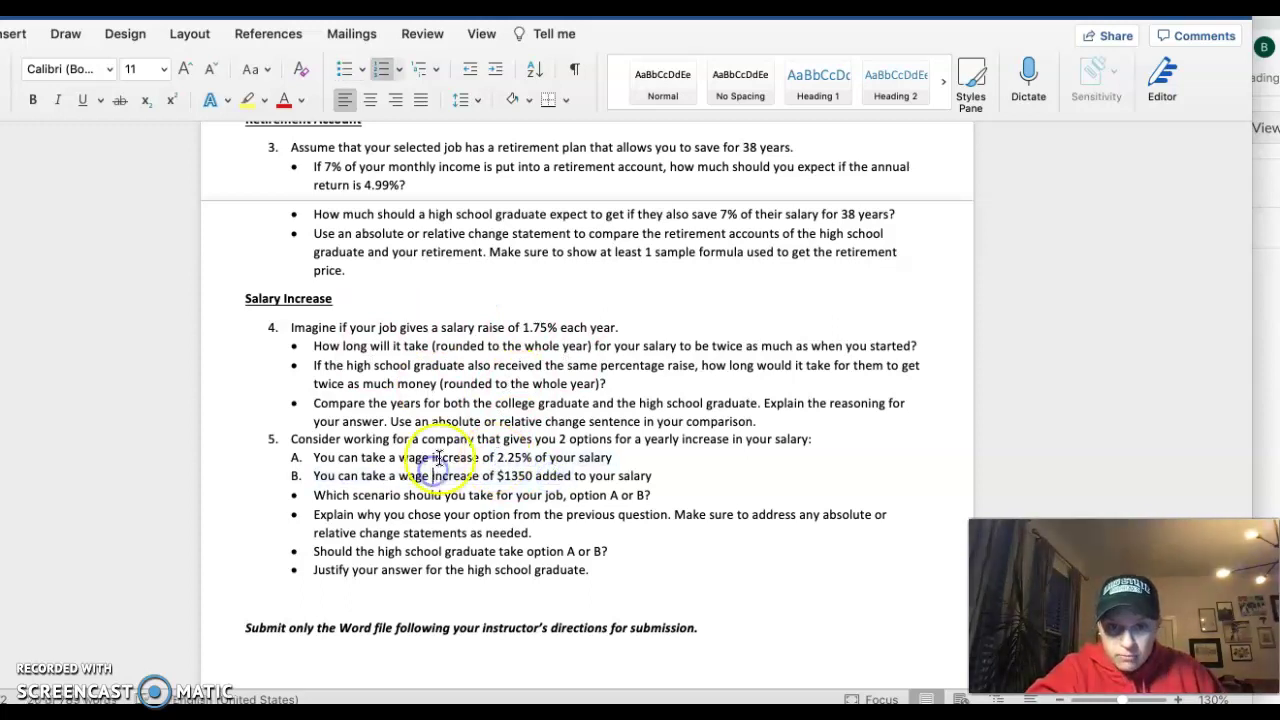
left_click_drag(320, 457, 663, 477)
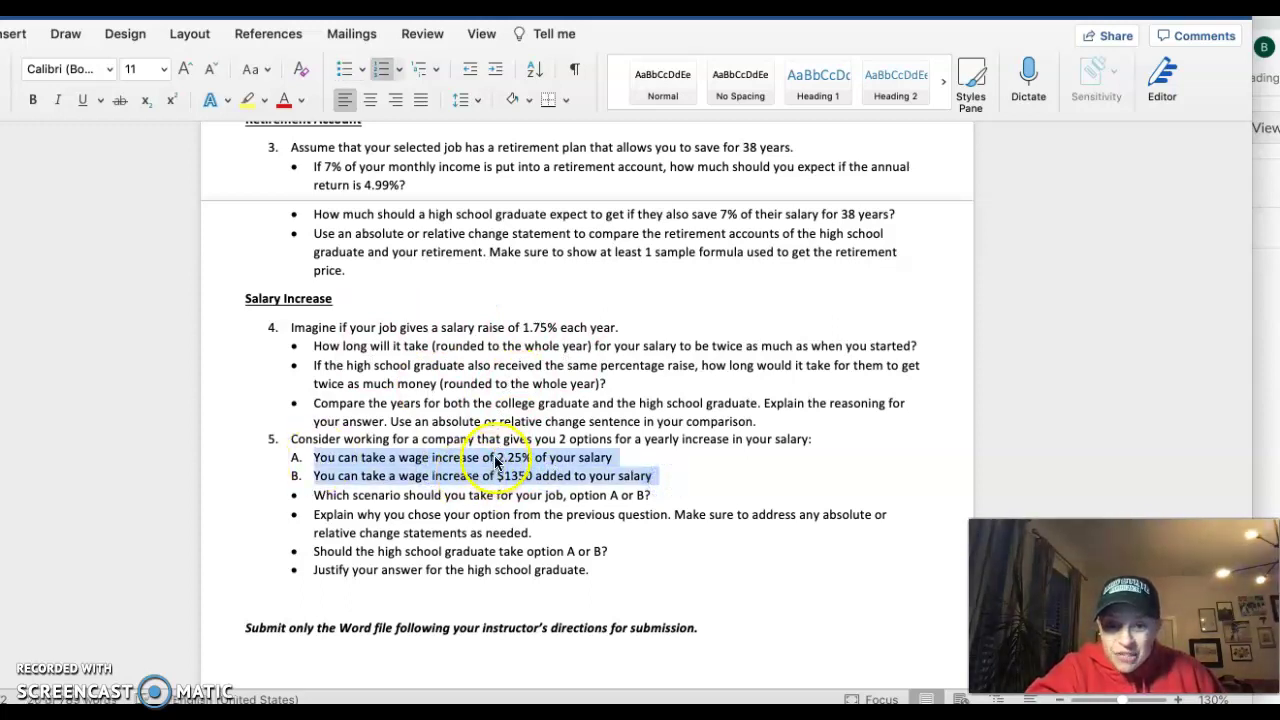
left_click_drag(483, 457, 533, 457)
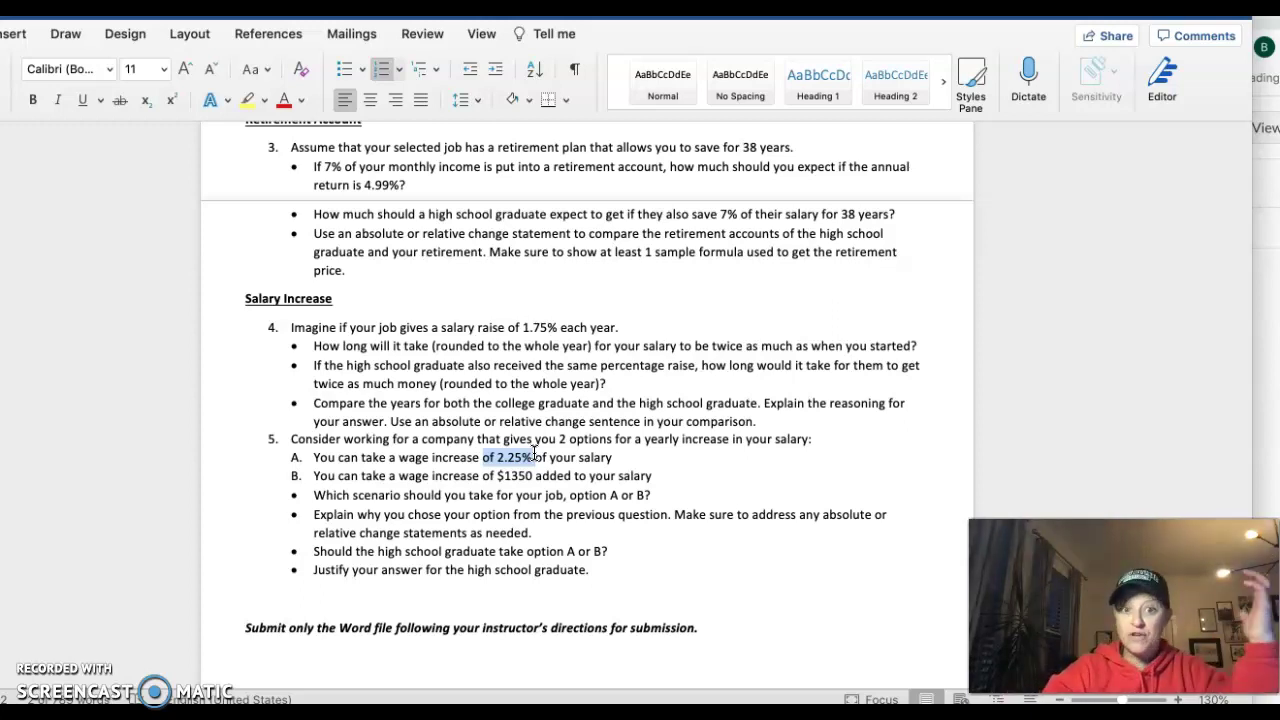
left_click_drag(482, 476, 553, 472)
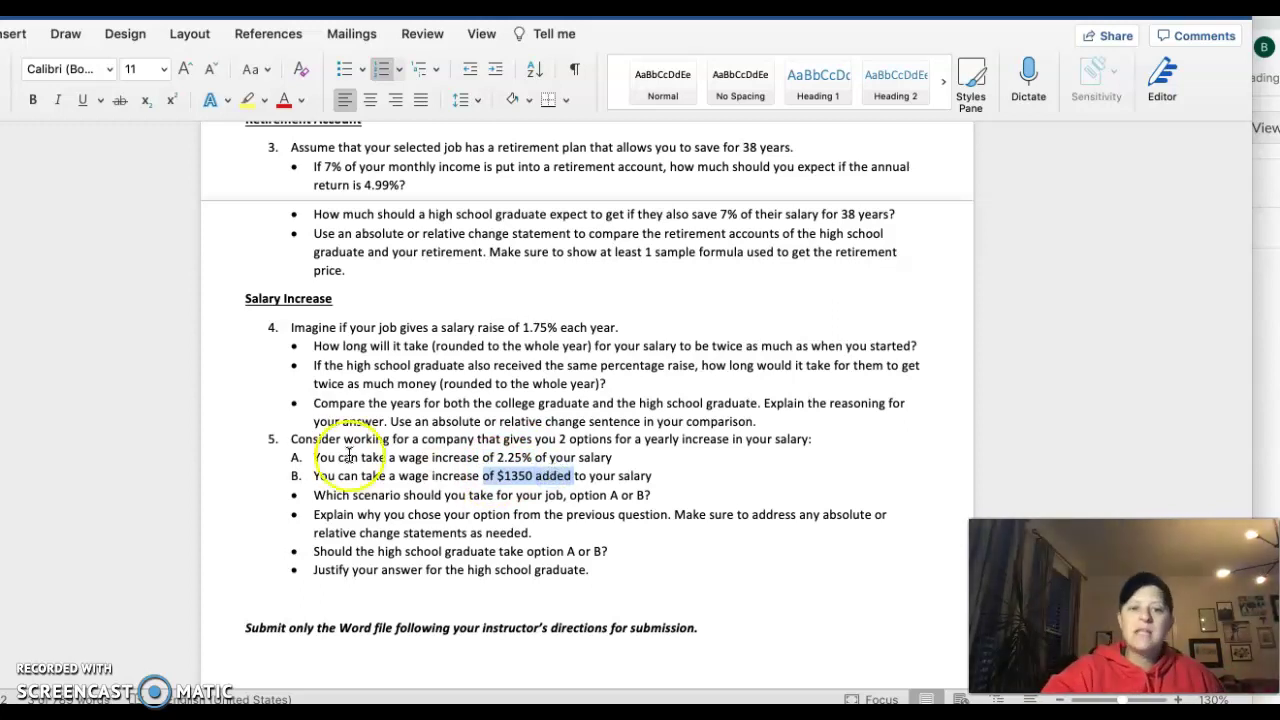
left_click_drag(277, 441, 405, 552)
left_click(597, 535)
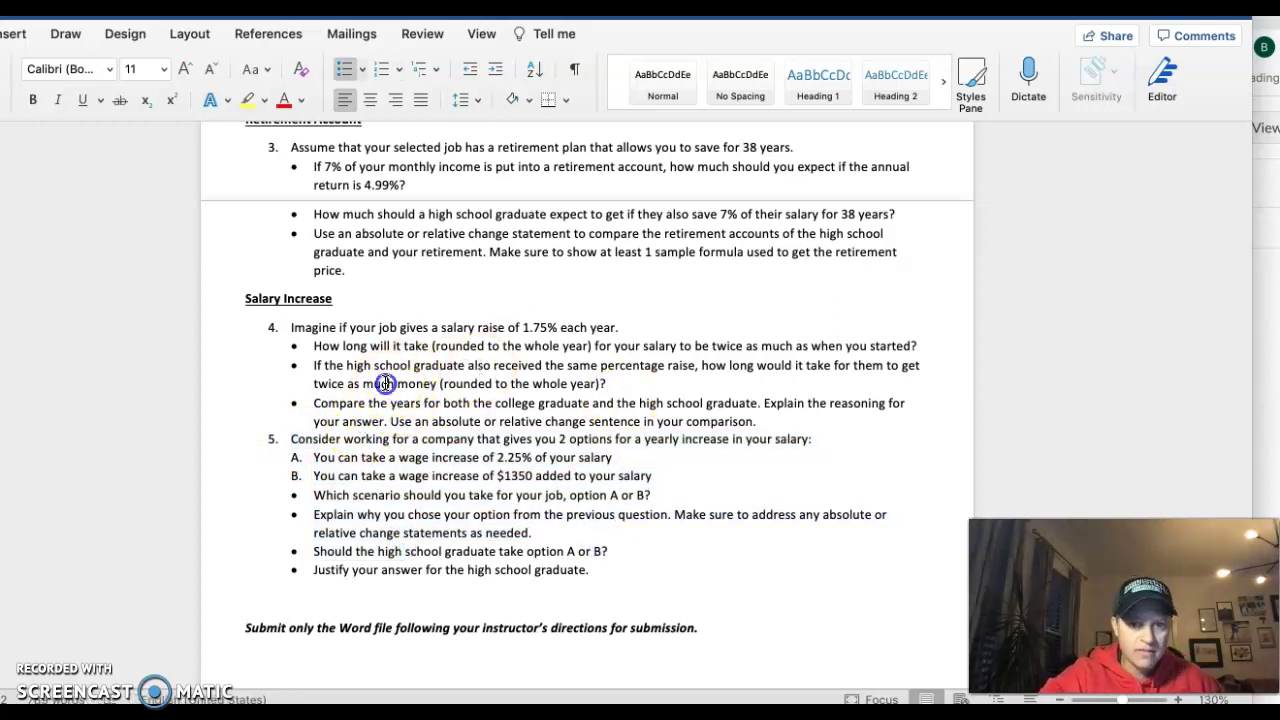
Step: Review question 4 on the yearly salary raise, highlighting "be twice as much" and the whole question
left_click_drag(696, 346, 792, 346)
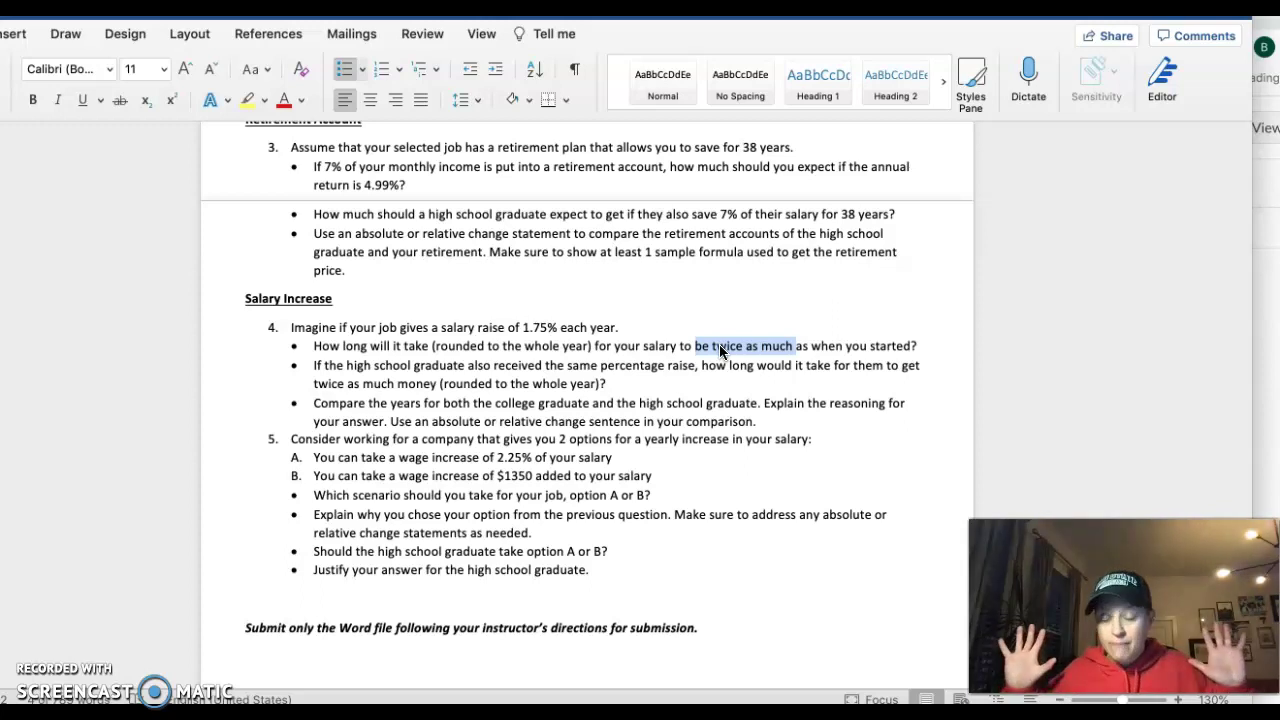
left_click_drag(268, 332, 300, 436)
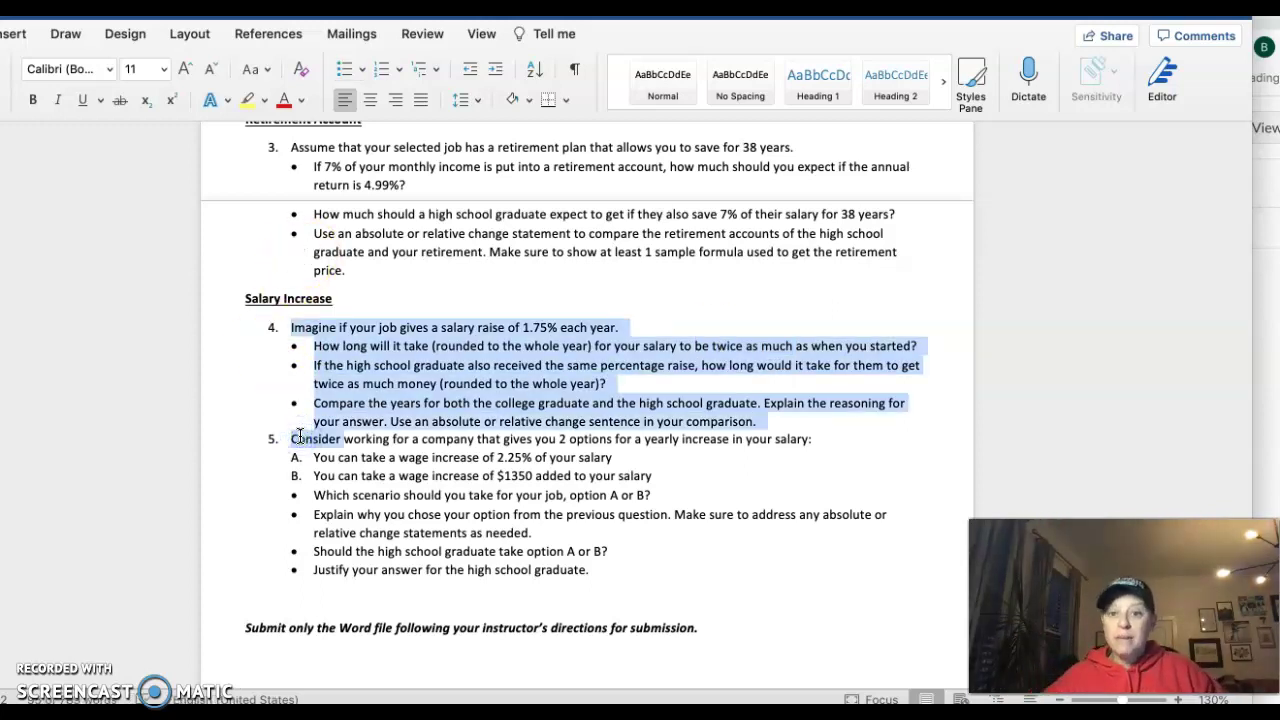
left_click(537, 459)
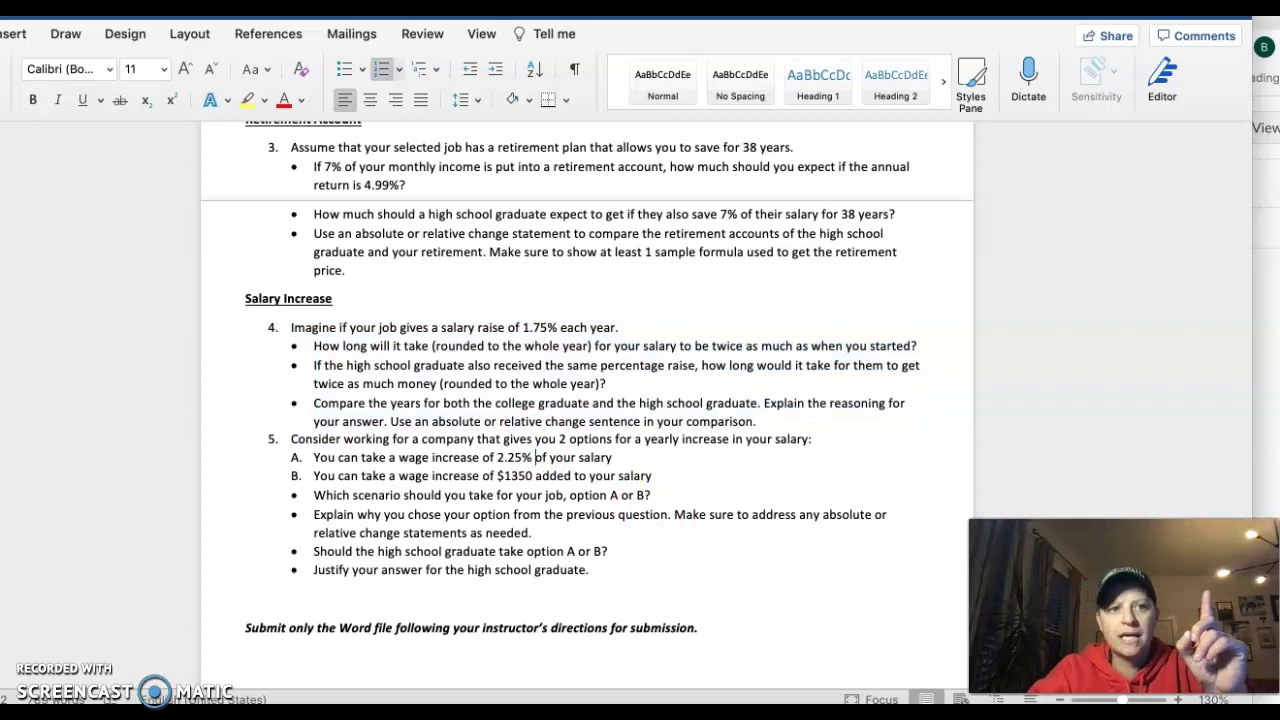
Step: Minimize the Word document, review the Excel template, and minimize it to show the Financial Project assignment page in the browser
key("super+m")
scroll(400, 420, "up", 3)
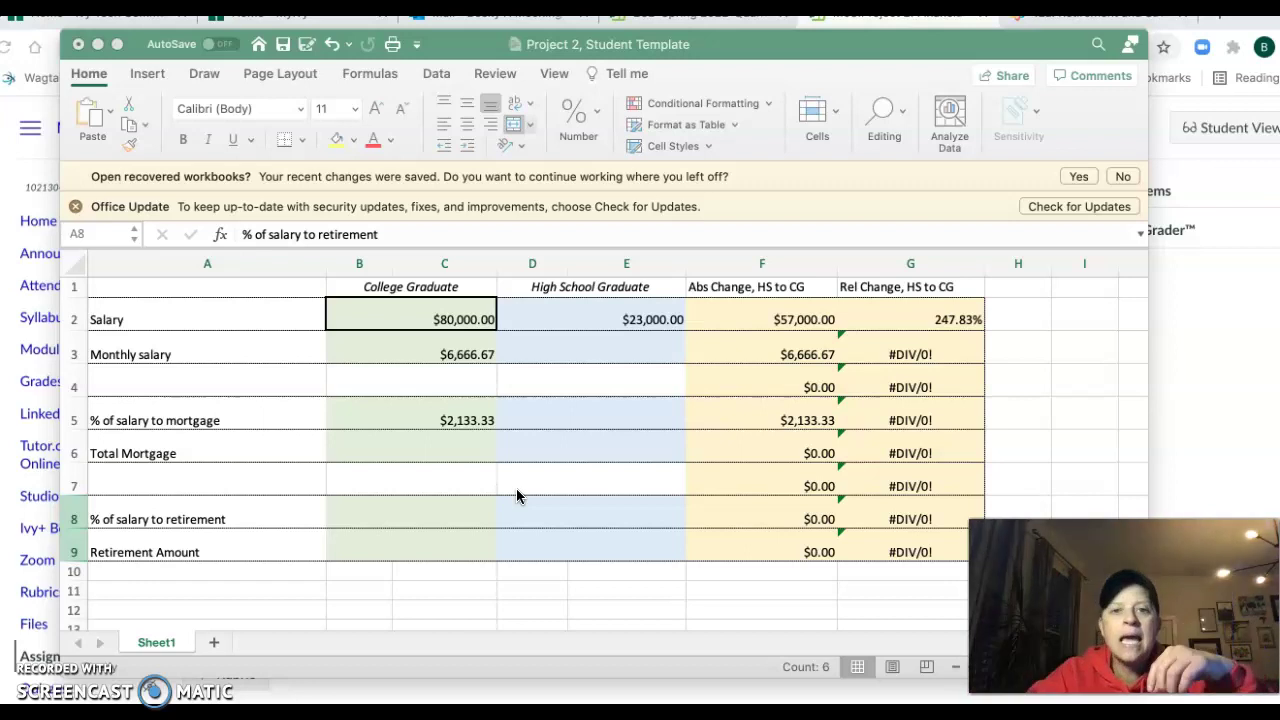
left_click(514, 386)
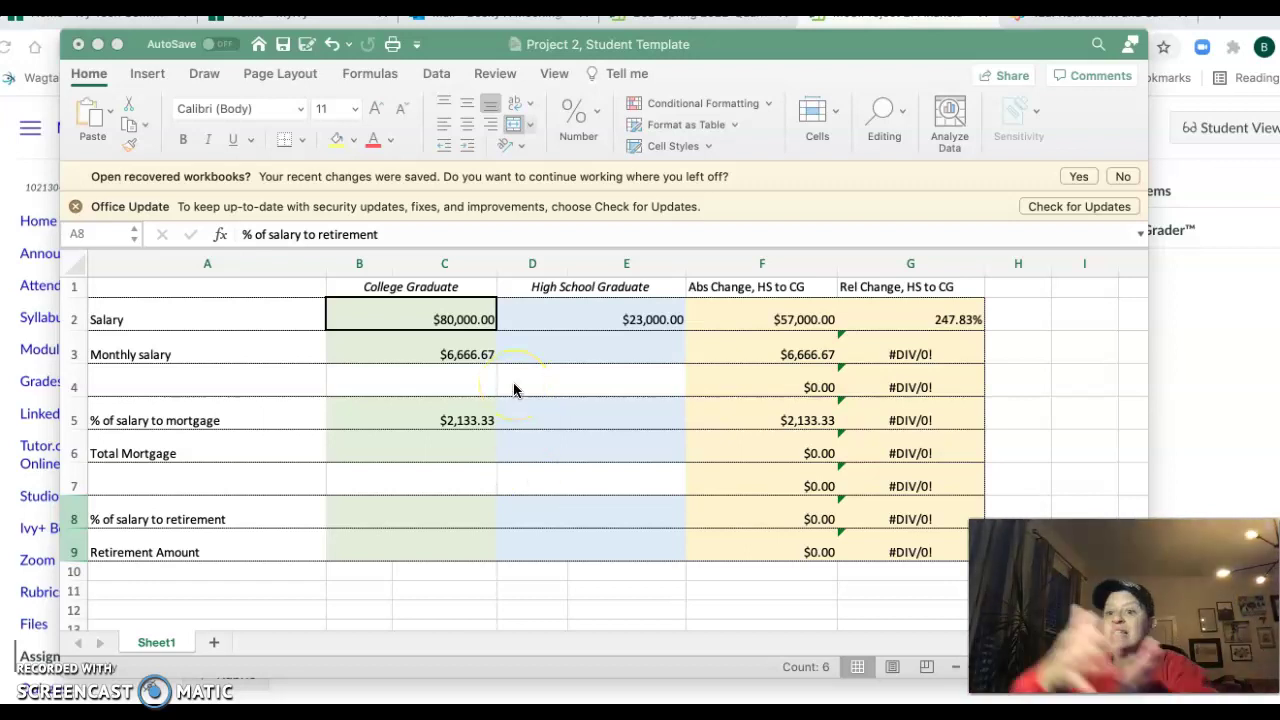
left_click(212, 43)
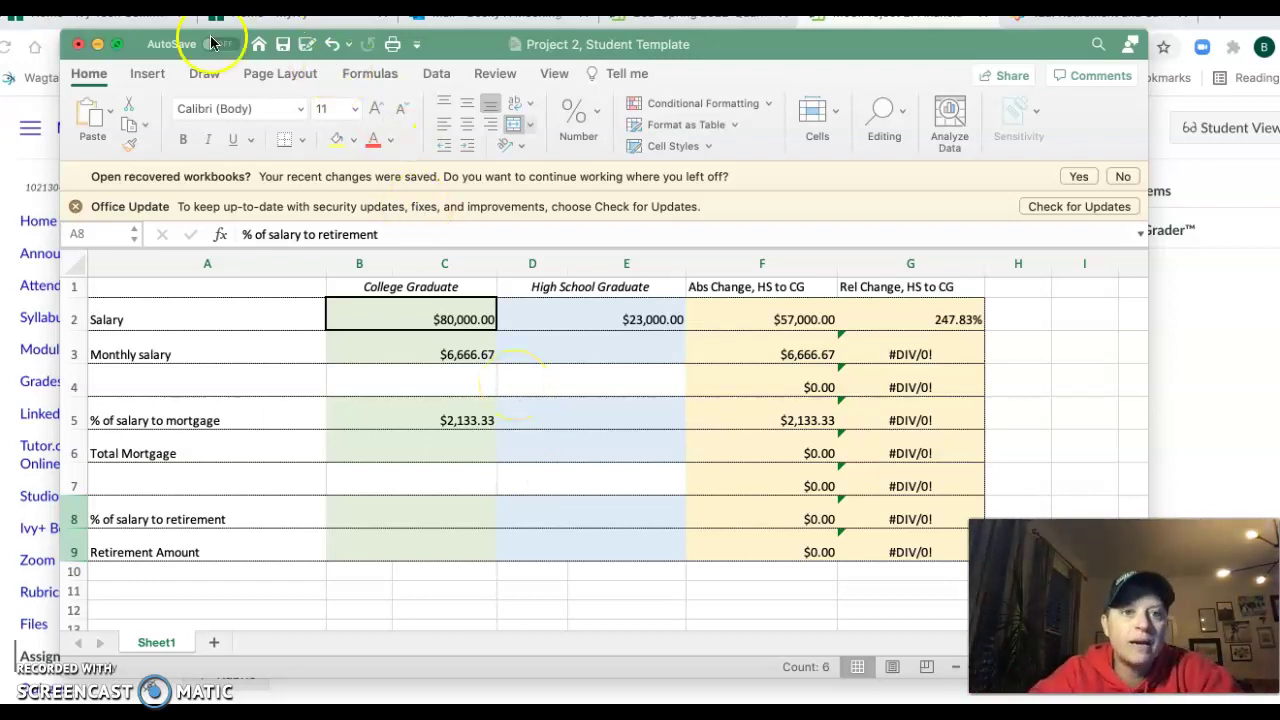
left_click(97, 44)
scroll(460, 453, "down", 1)
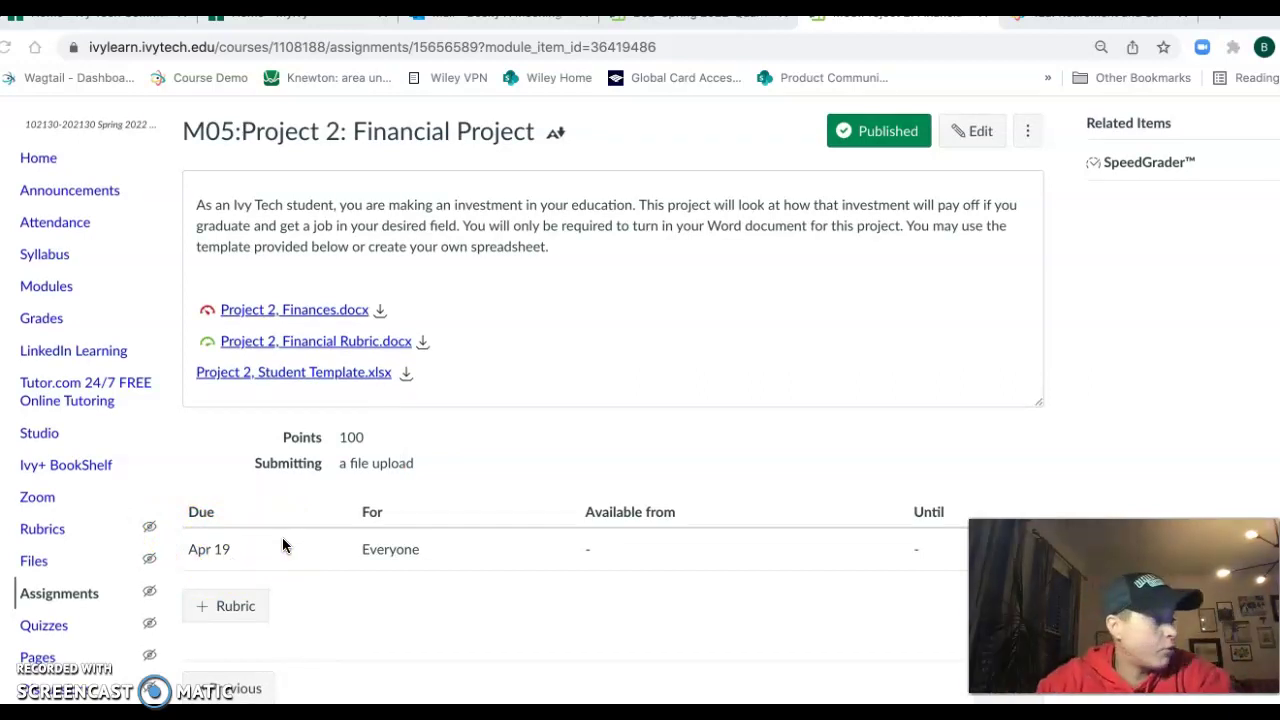
left_click(511, 508)
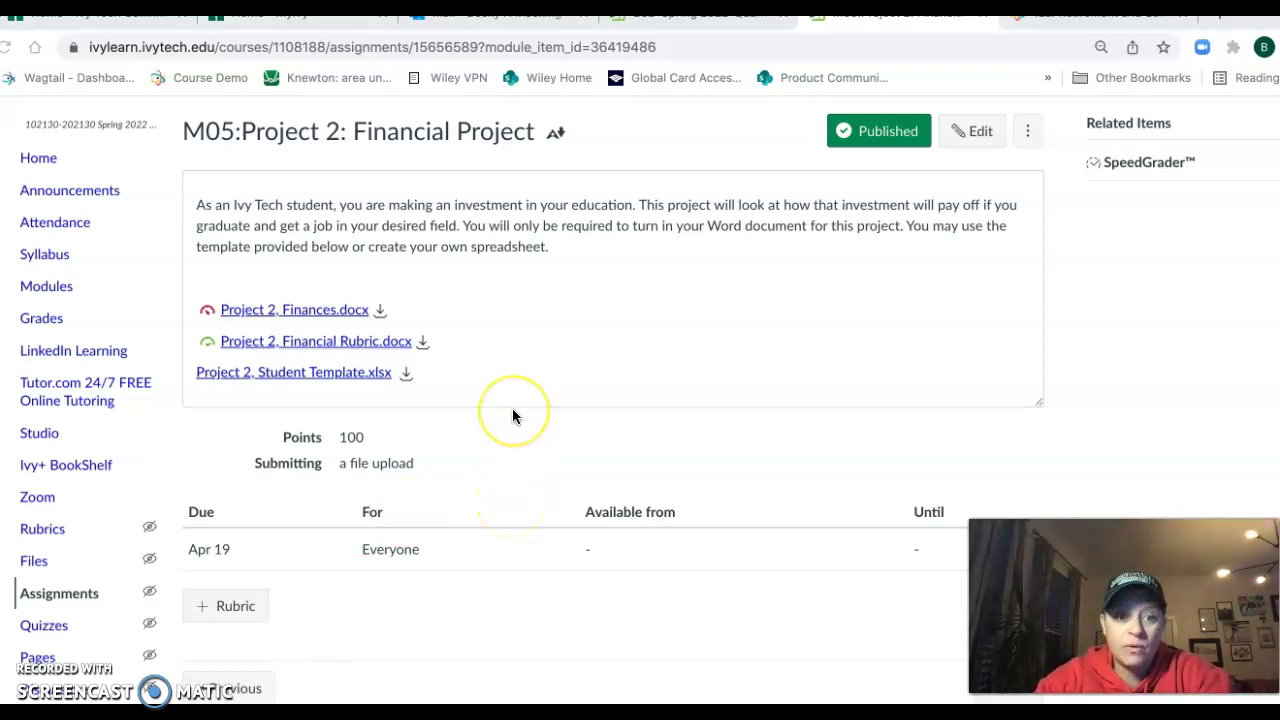